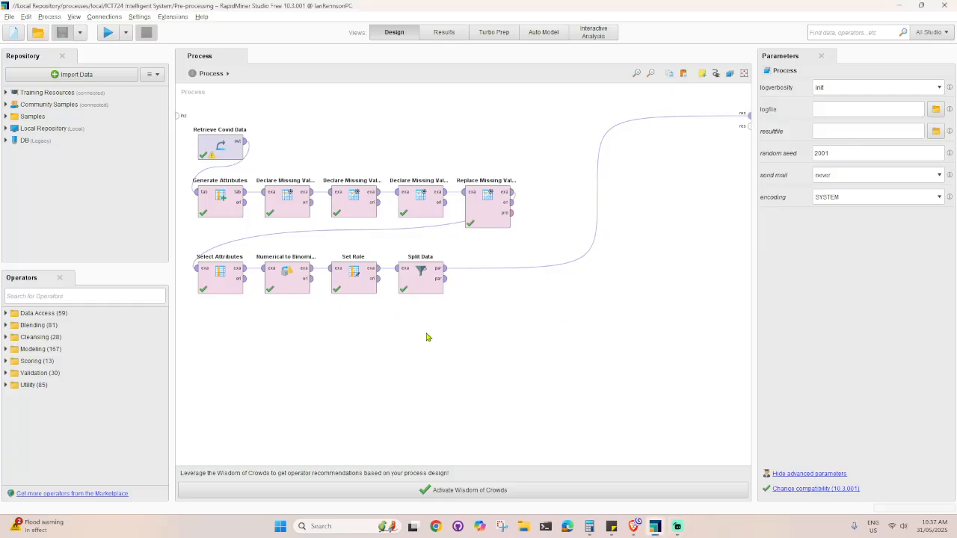
Step: Find the Decision Tree operator and place it on the process canvas below Split Data
click(89, 298)
text(decision)
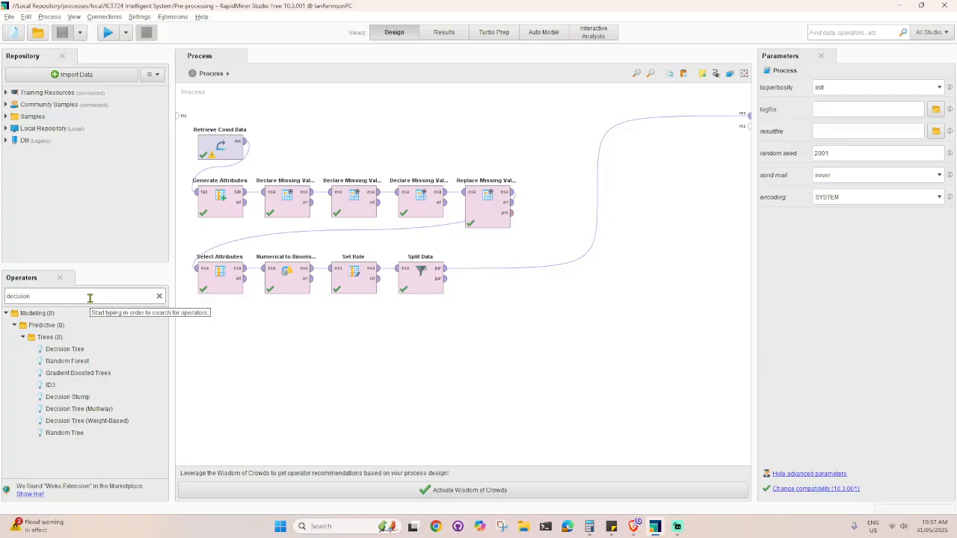
drag(67, 349, 420, 356)
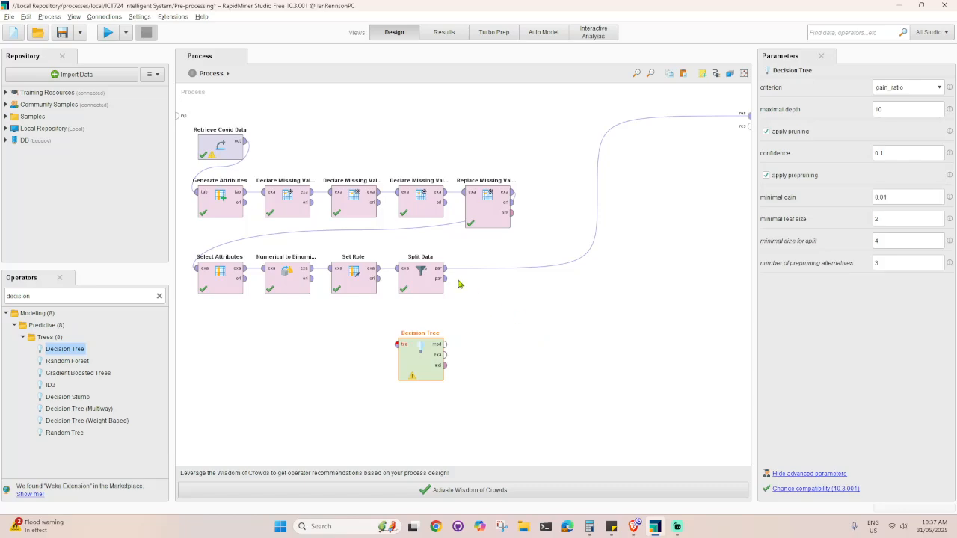
Step: Disconnect Split Data from the process result, move Decision Tree beside it, and connect its first partition to the tree's training input
click(597, 197)
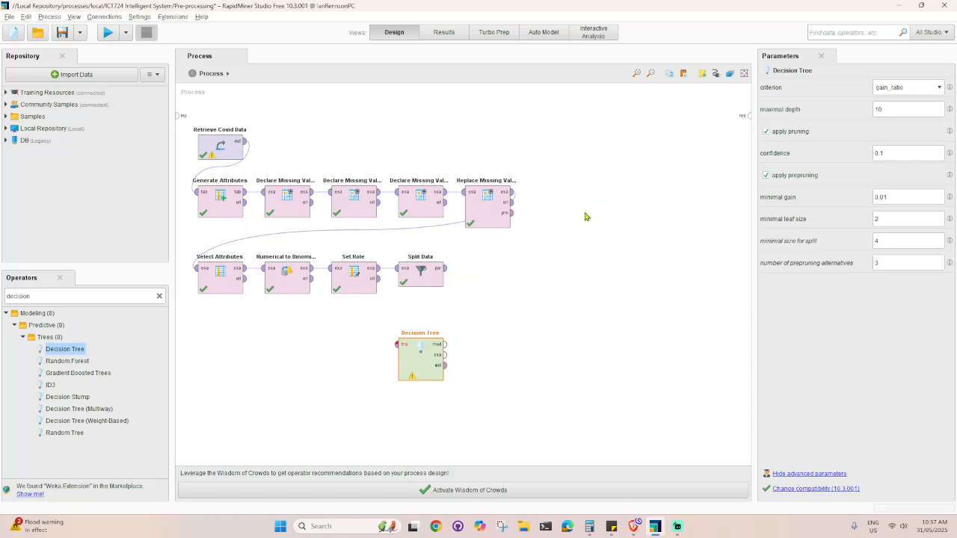
drag(421, 367, 488, 282)
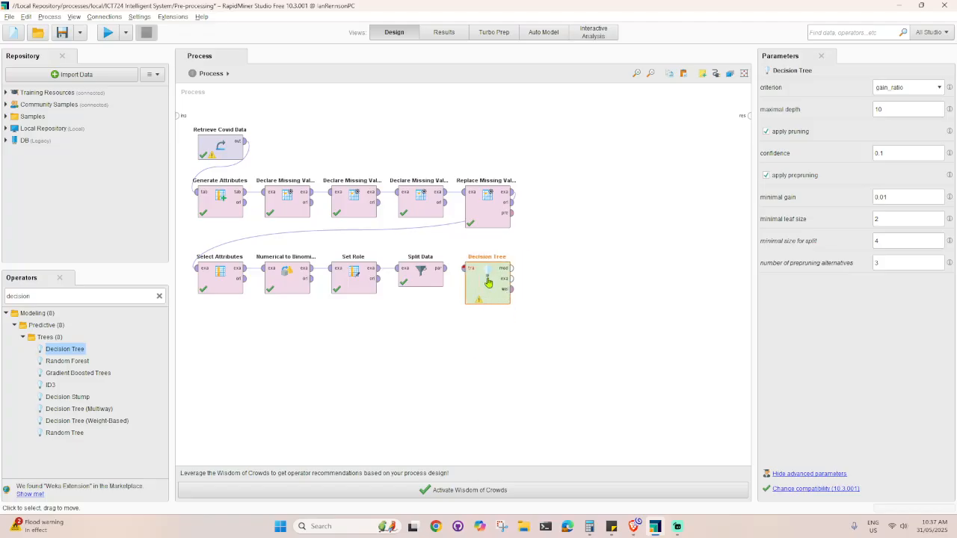
click(446, 273)
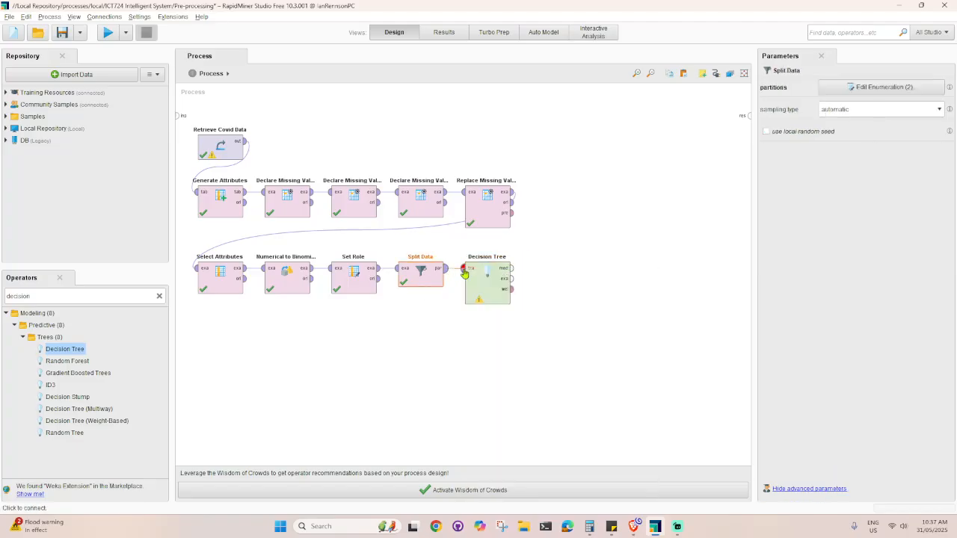
click(464, 270)
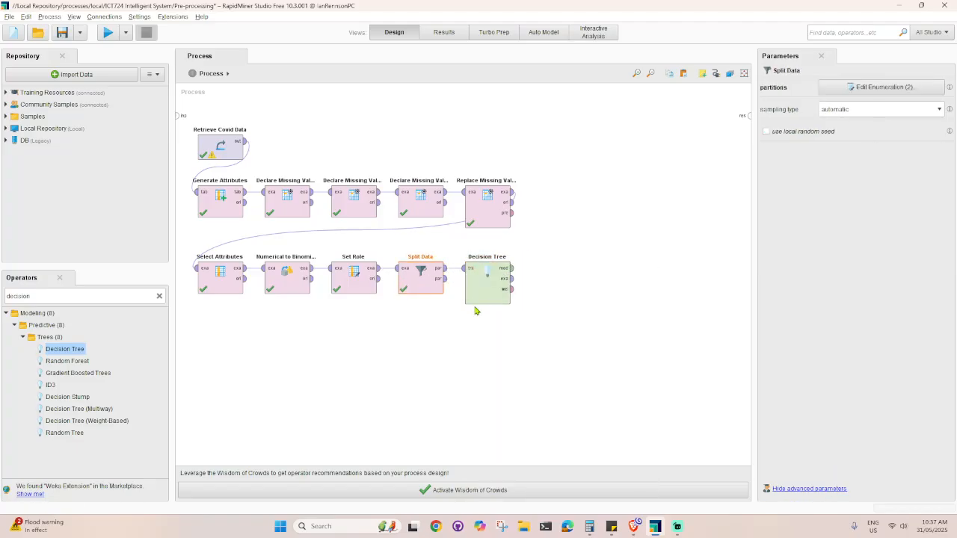
Step: Check the partition ratios defined in the Split Data operator
double_click(419, 288)
drag(340, 202, 315, 199)
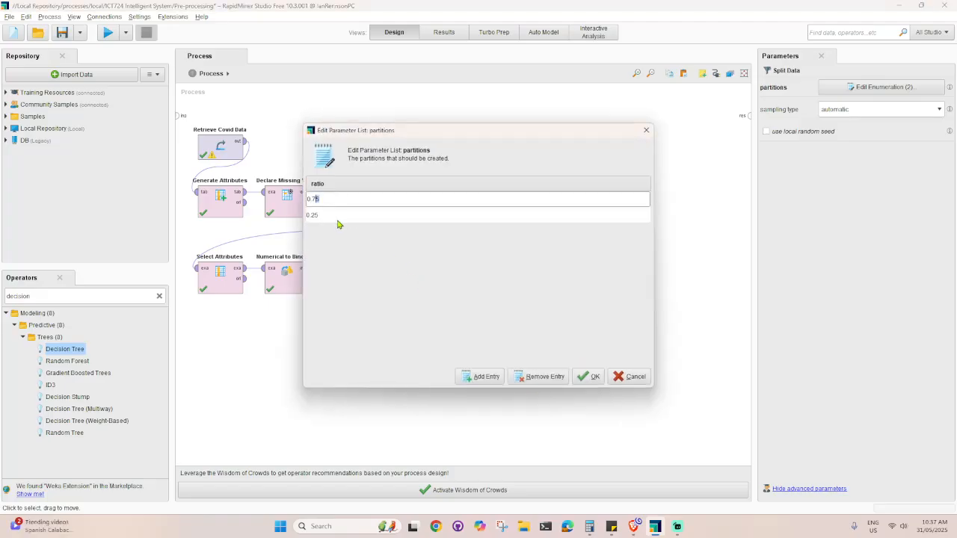
click(588, 376)
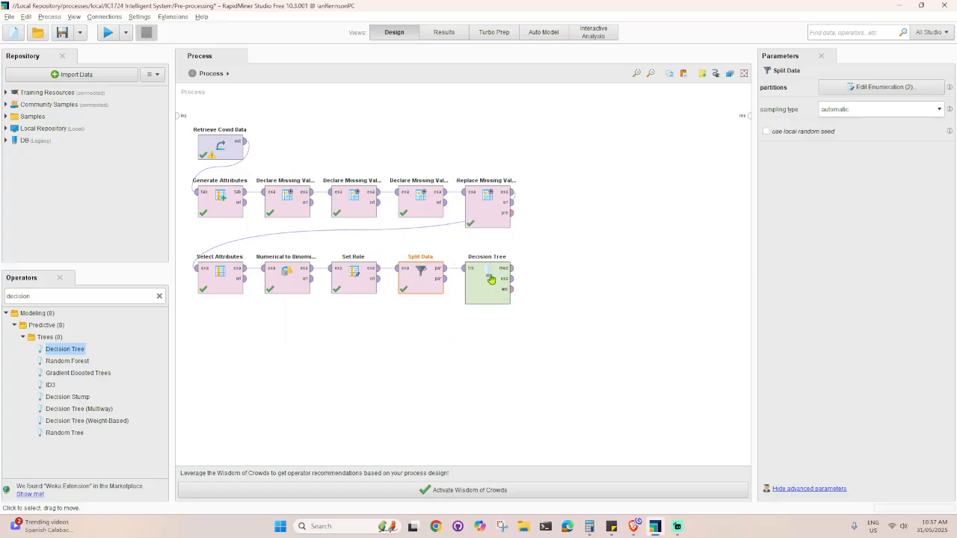
Step: Find the Apply Model operator and add it to the process after Decision Tree
mouse_move(446, 286)
click(67, 297)
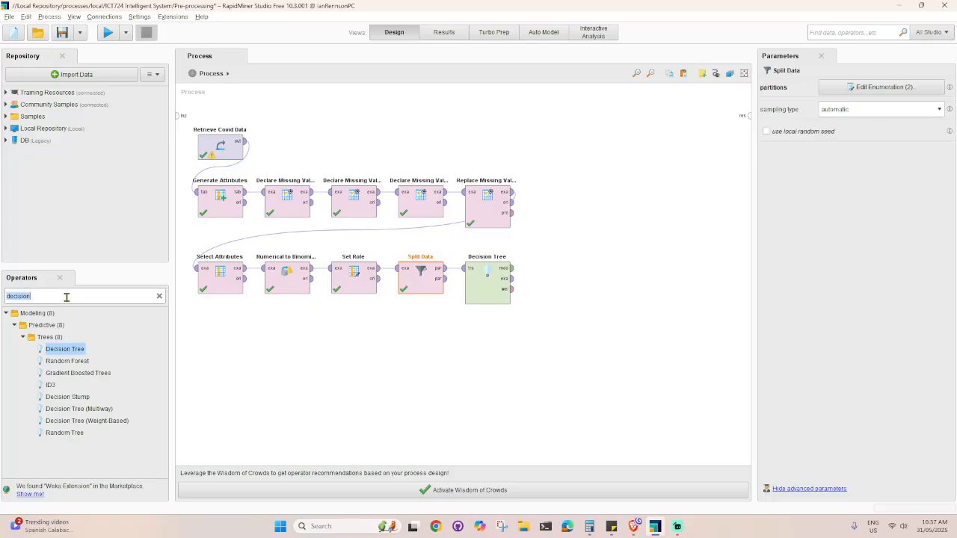
text(appl)
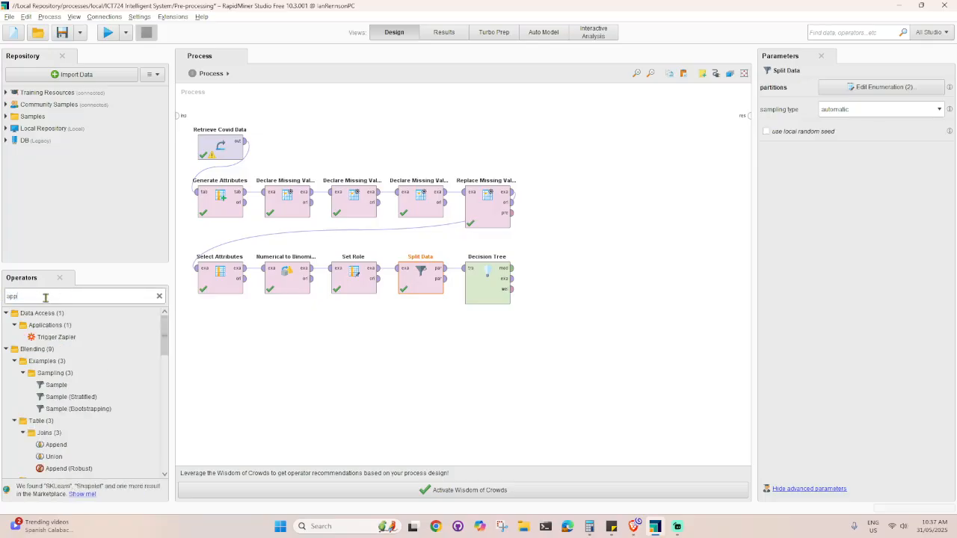
text(y mode)
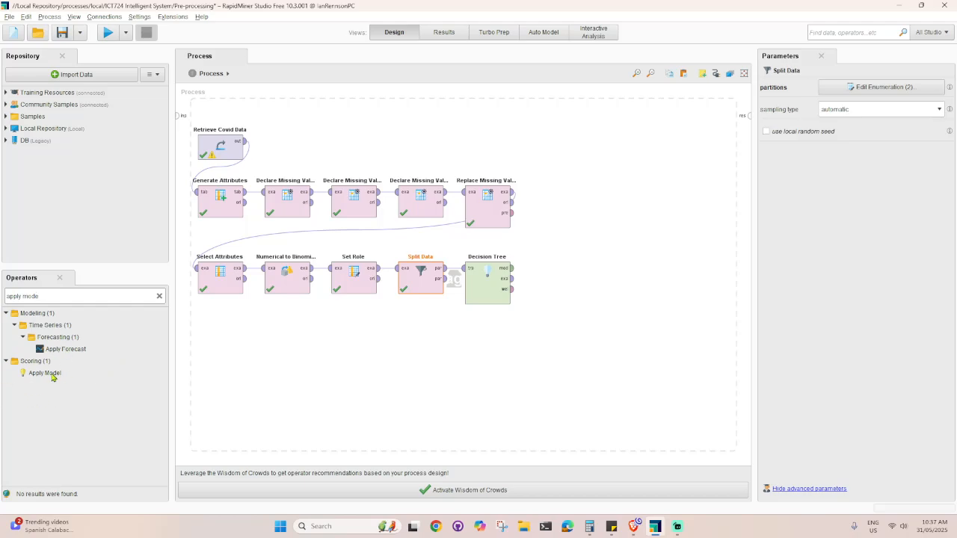
drag(51, 373, 585, 285)
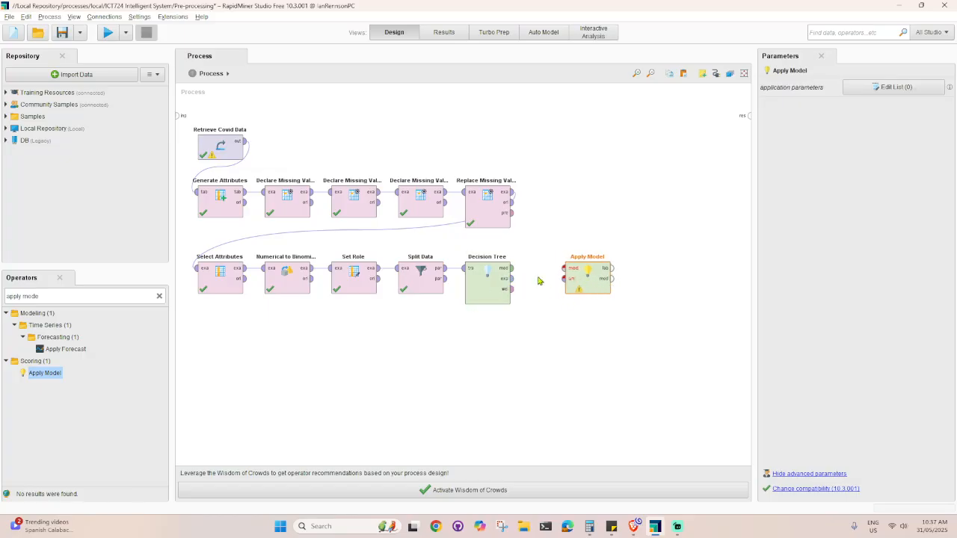
Step: Connect Decision Tree's model output and Split Data's second partition to Apply Model's model and unlabelled inputs
drag(512, 268, 564, 271)
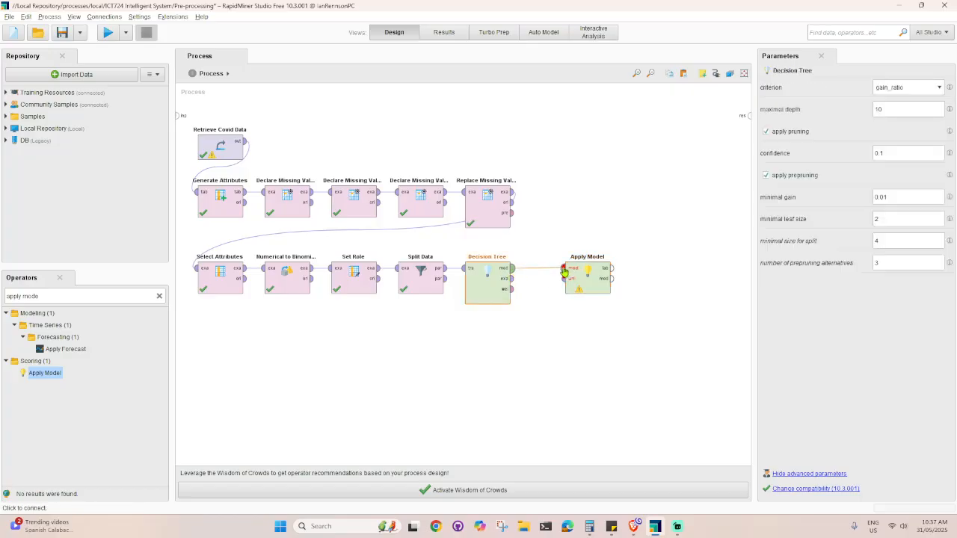
click(564, 271)
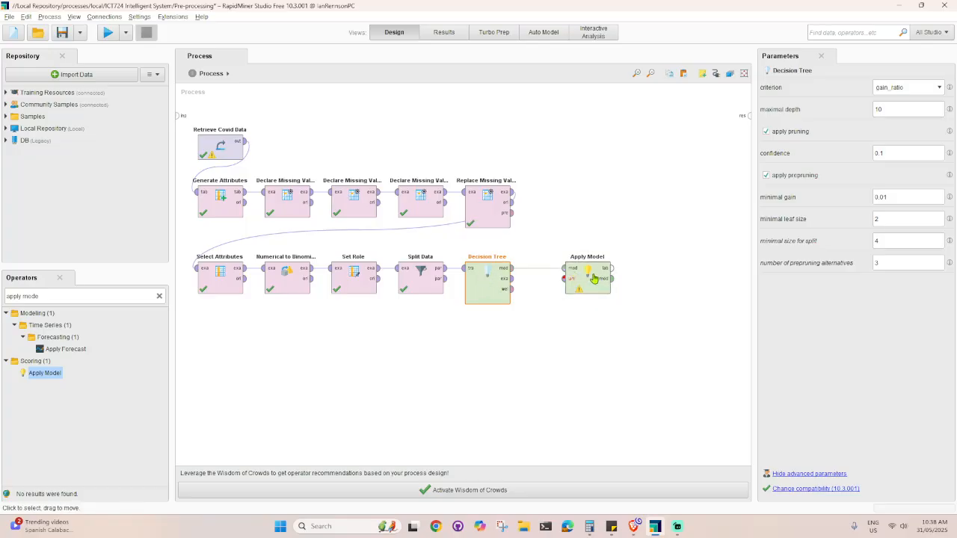
click(448, 280)
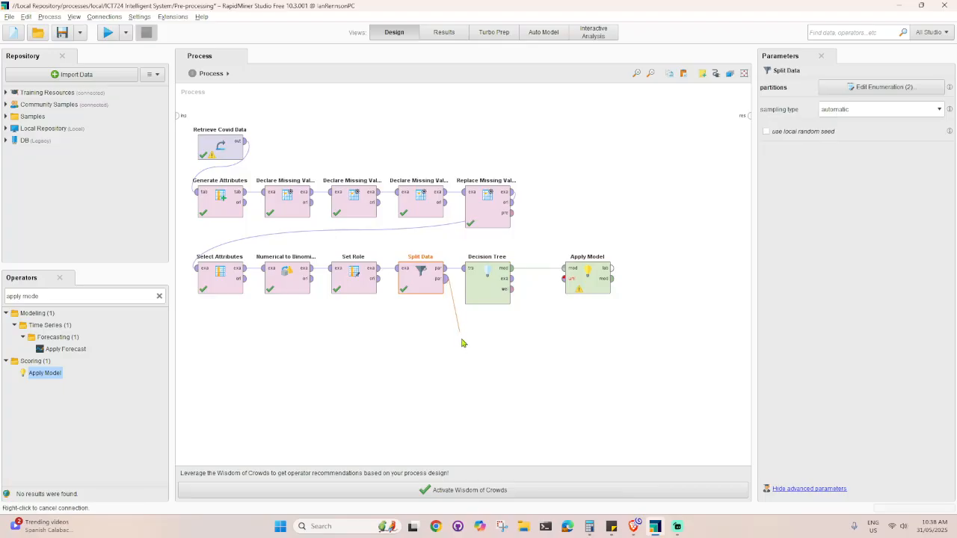
click(565, 279)
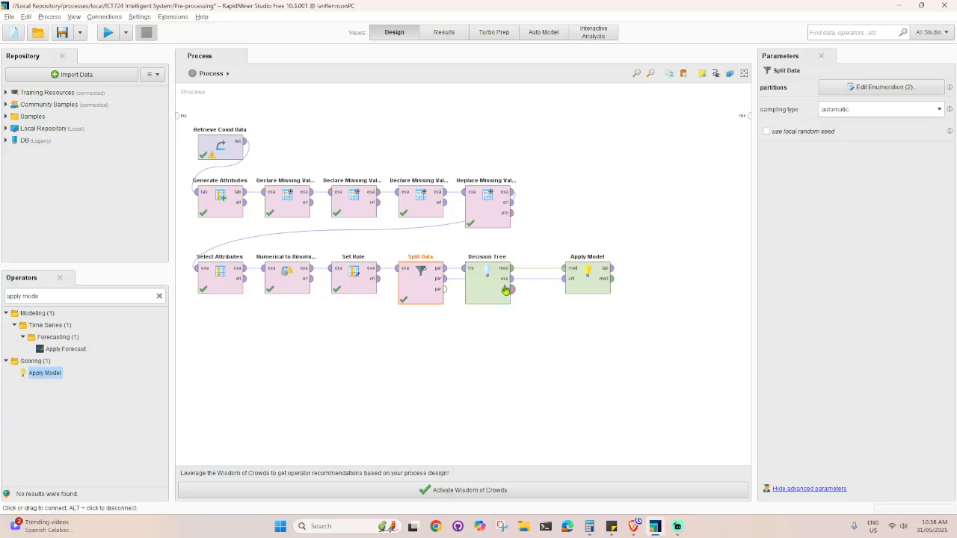
Step: Rearrange Decision Tree, Apply Model and Split Data on the canvas so their connections run separately
drag(489, 278, 489, 253)
drag(572, 279, 552, 332)
drag(420, 297, 419, 323)
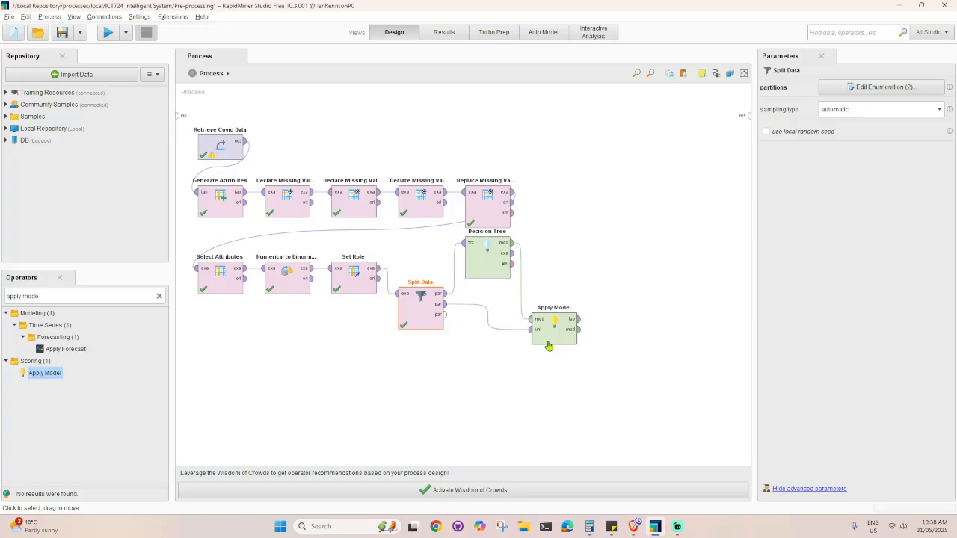
Step: Add a Performance (Classification) operator and connect Apply Model's labelled data output to its labelled input
click(56, 296)
text(perf)
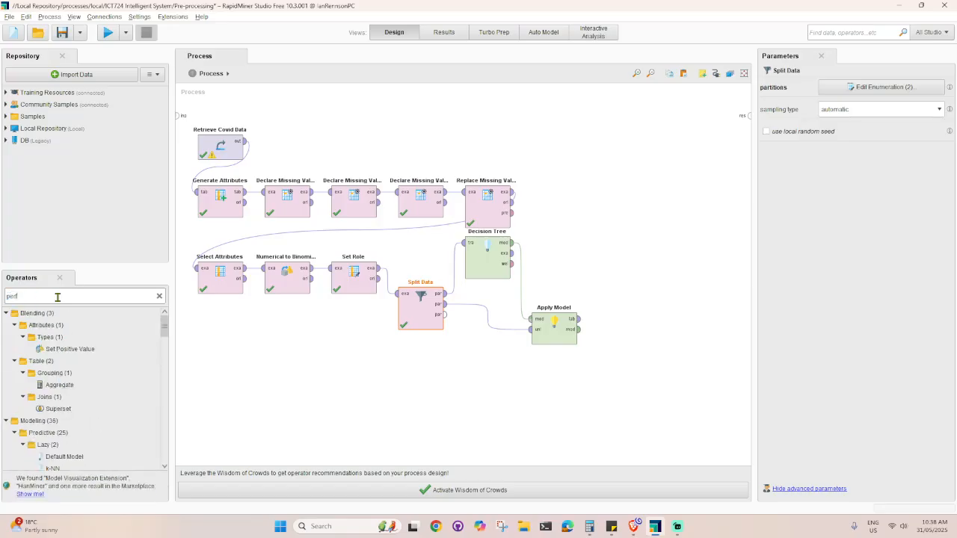
text(orma)
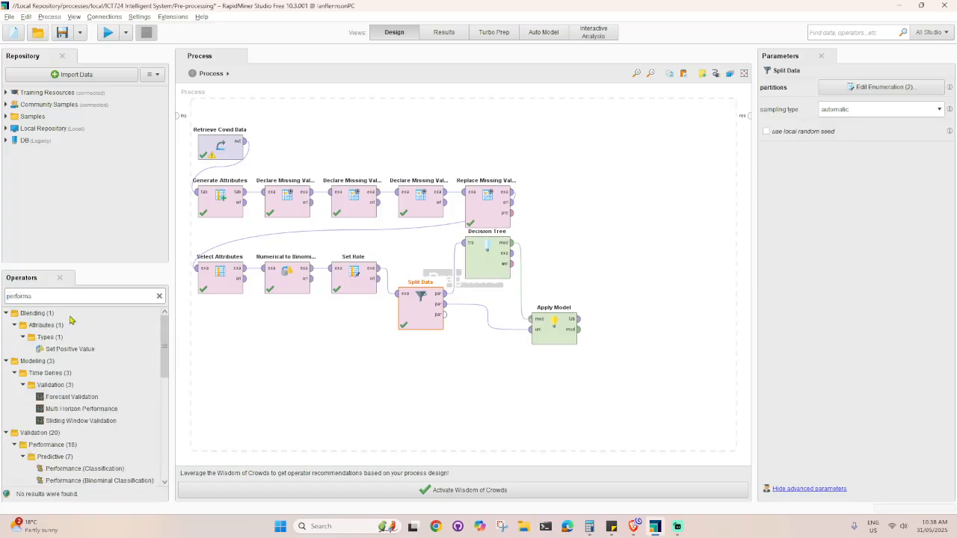
text(nce)
scroll(97, 344, down, 3)
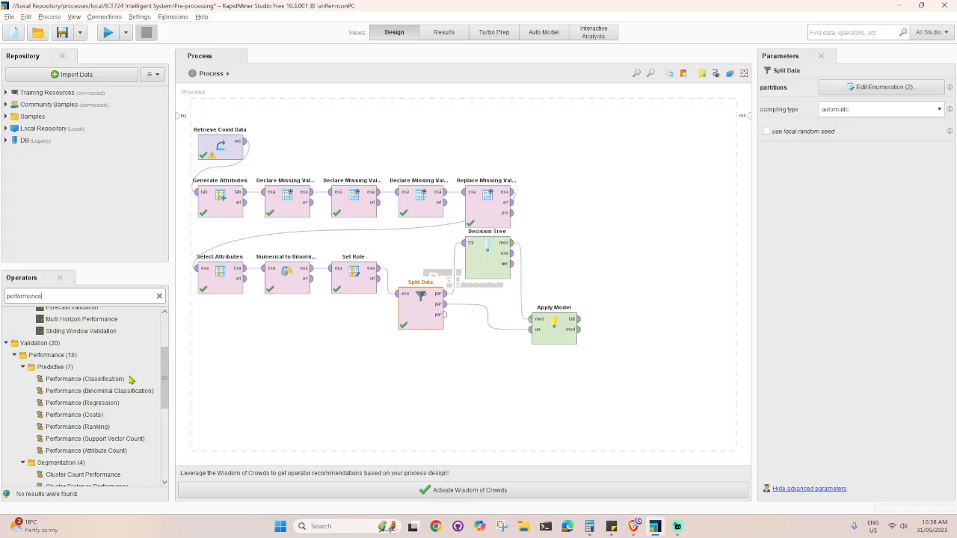
scroll(130, 381, down, 1)
scroll(130, 380, up, 5)
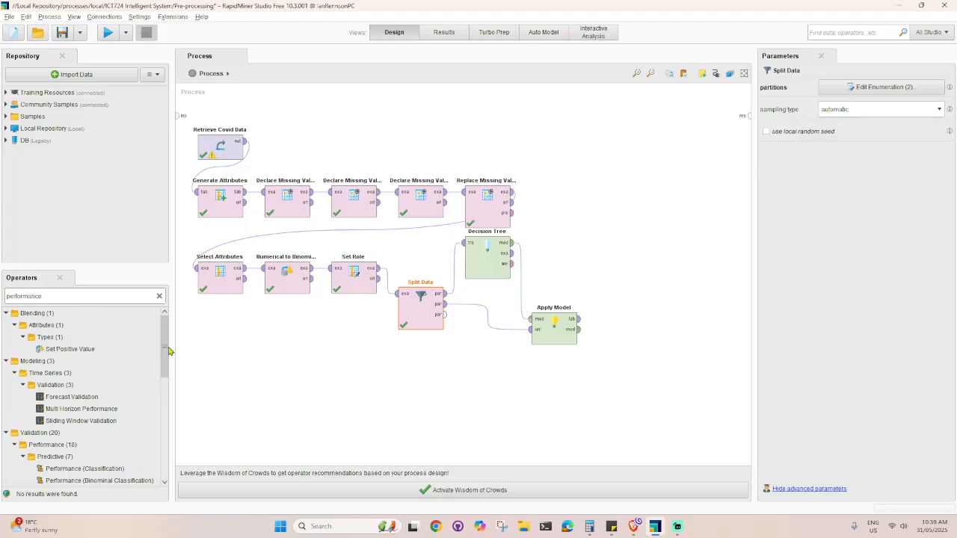
drag(167, 351, 163, 385)
drag(98, 401, 621, 279)
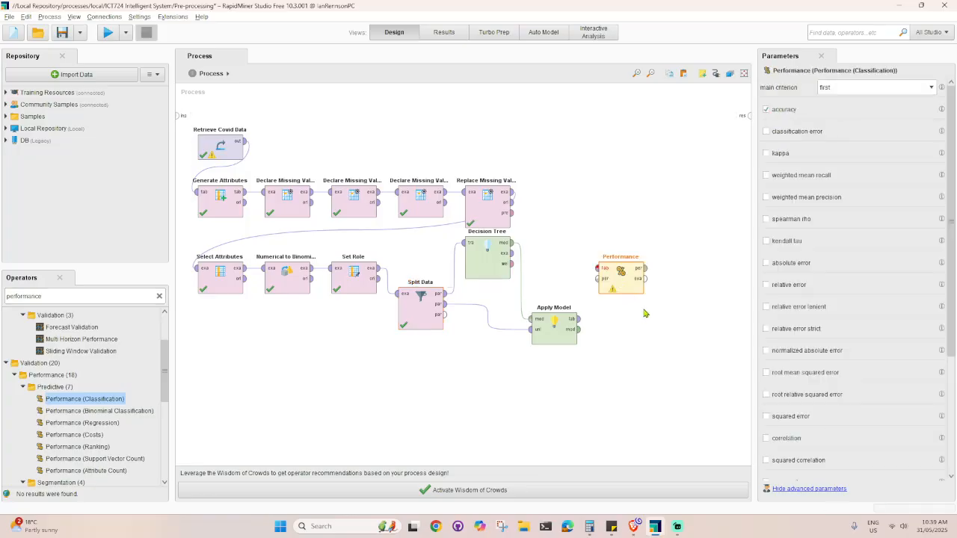
click(580, 322)
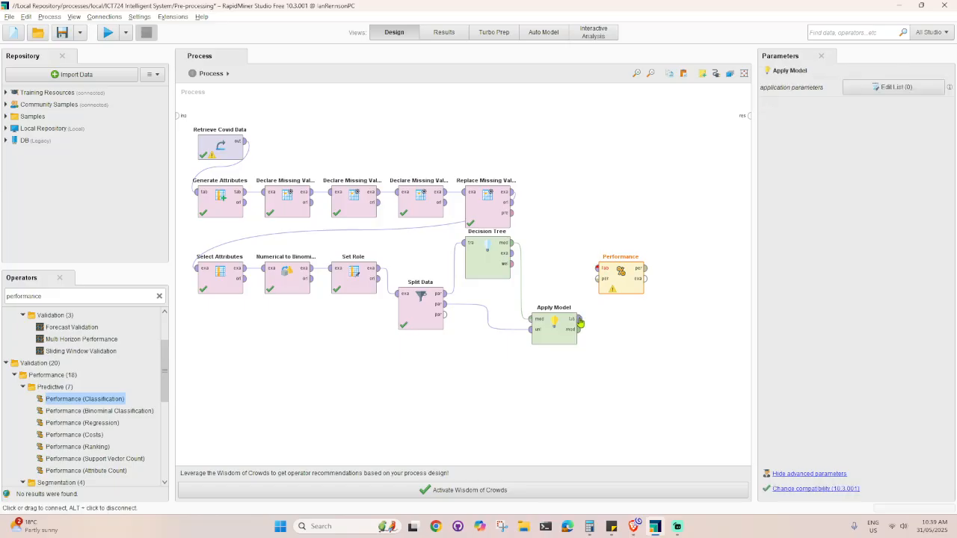
drag(580, 321, 599, 268)
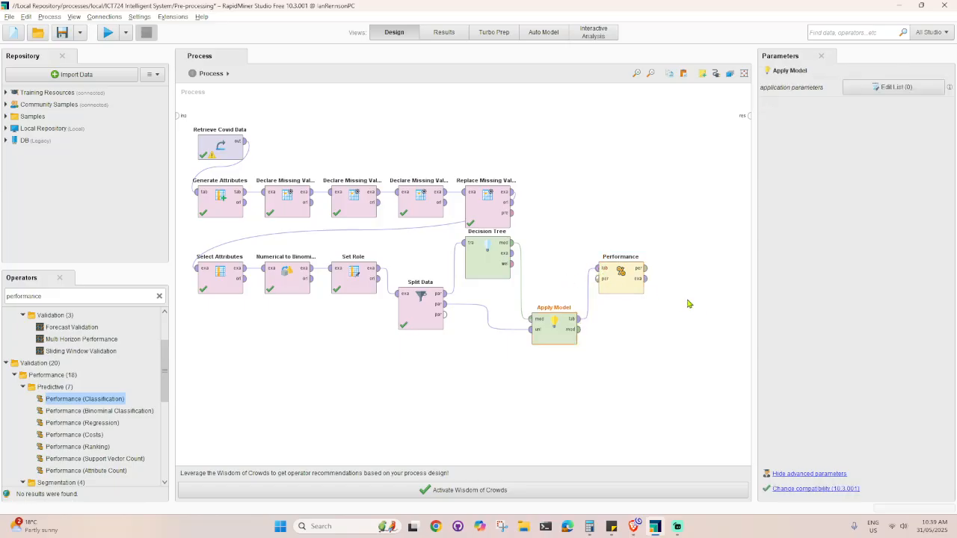
Step: Connect Performance's performance output to the first process result and Apply Model's model output to the second
click(579, 330)
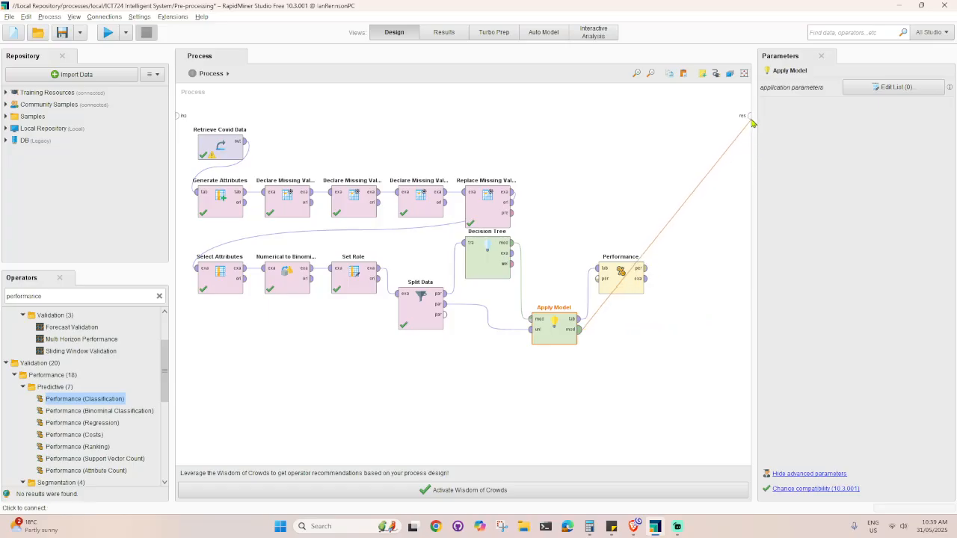
right_click(667, 355)
click(644, 267)
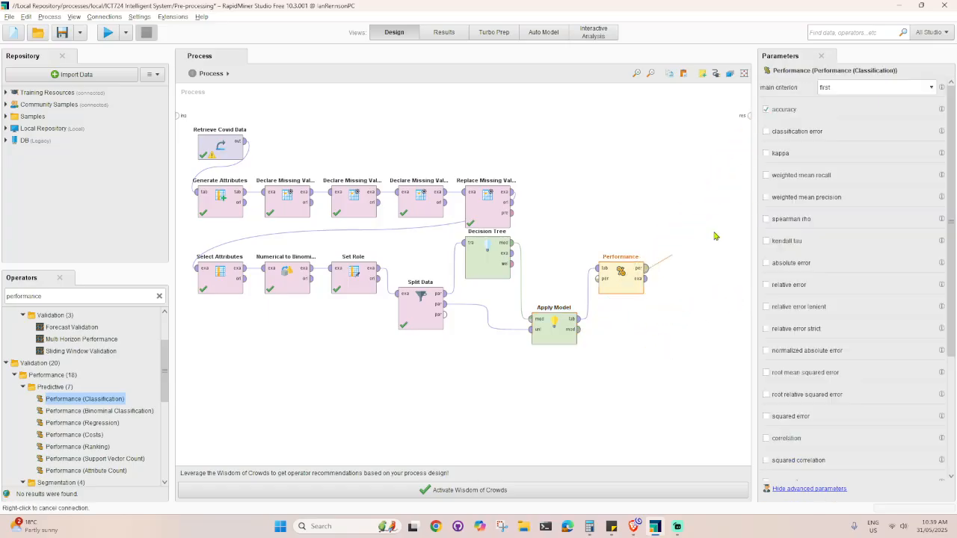
click(748, 115)
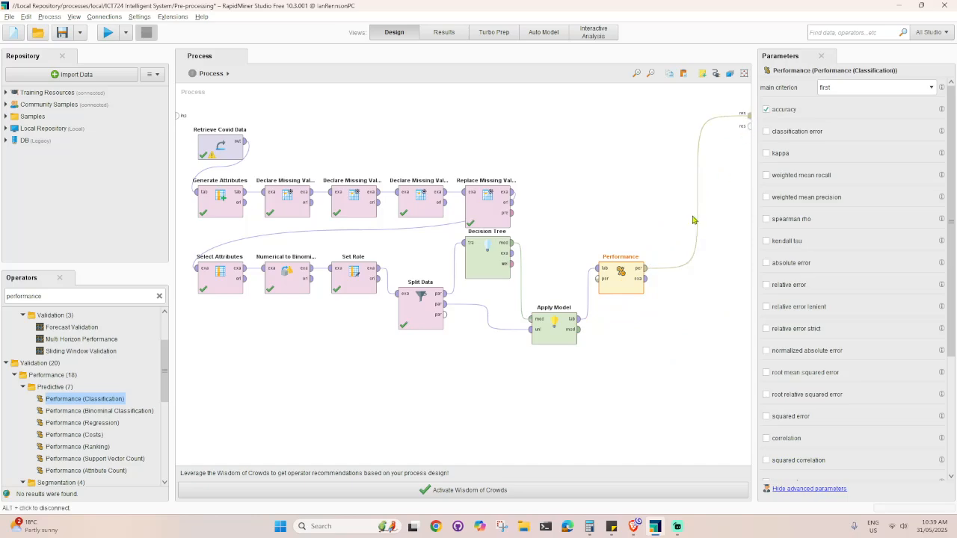
click(579, 330)
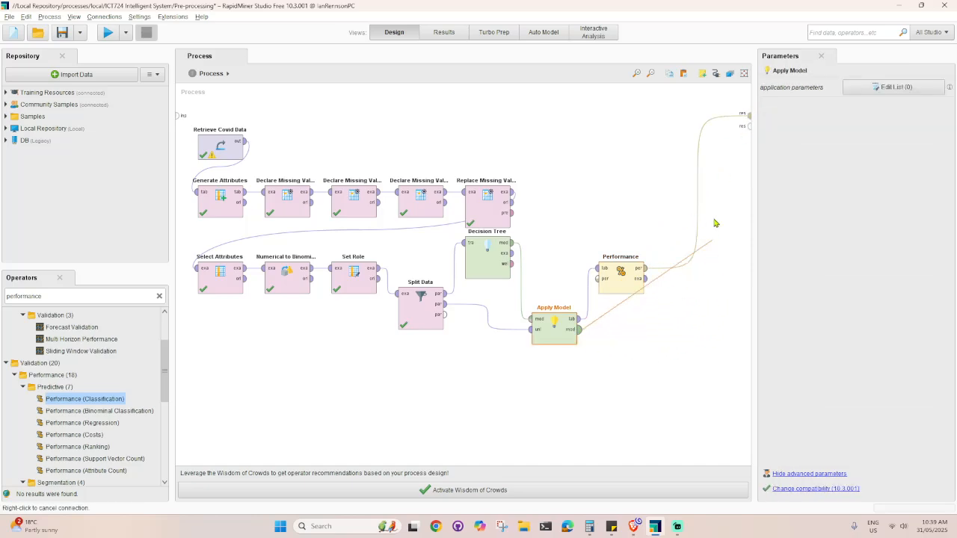
click(750, 127)
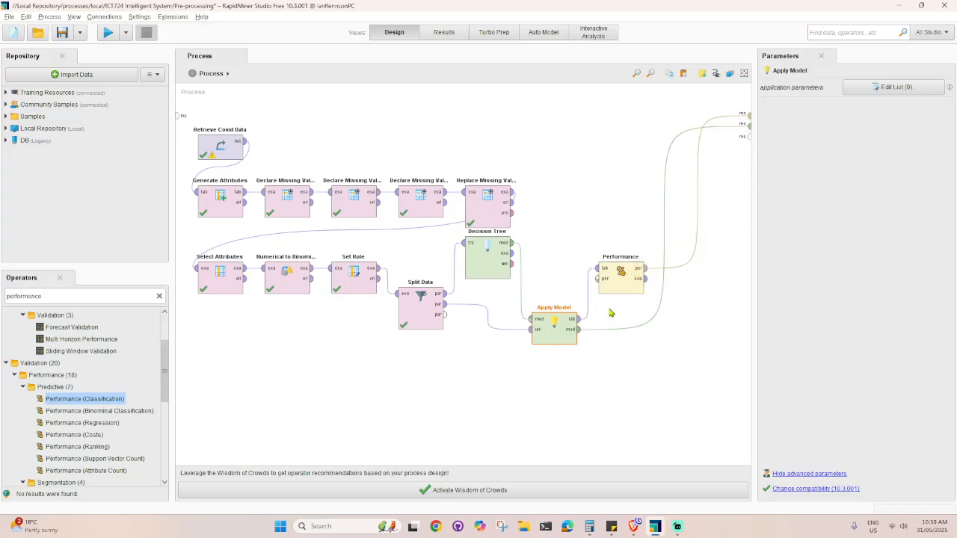
Step: Run the process and examine the branches of the resulting decision tree graph
click(487, 267)
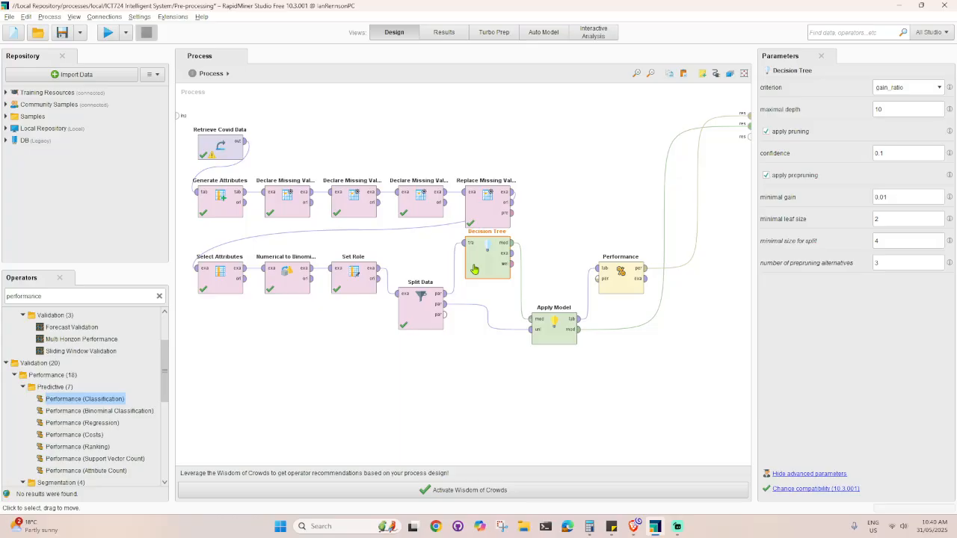
click(107, 33)
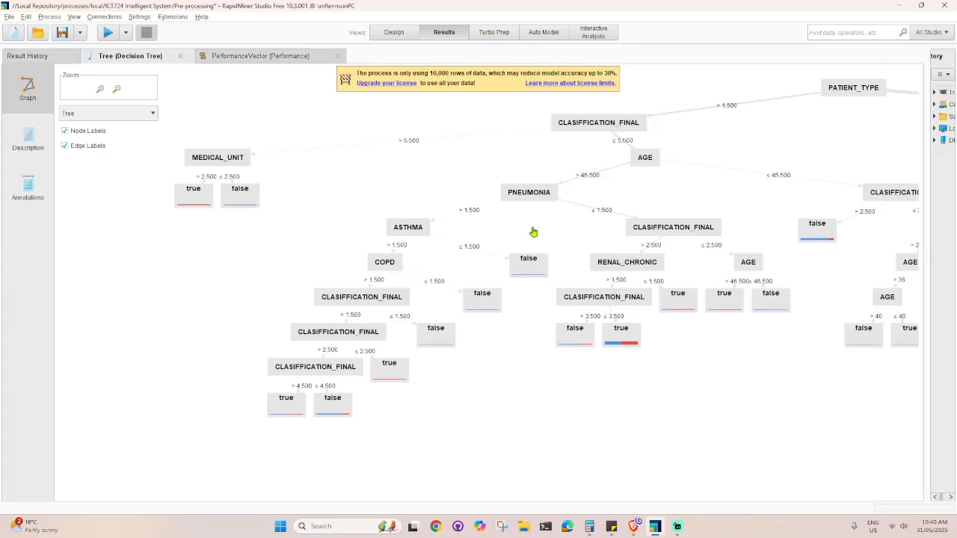
scroll(512, 274, down, 2)
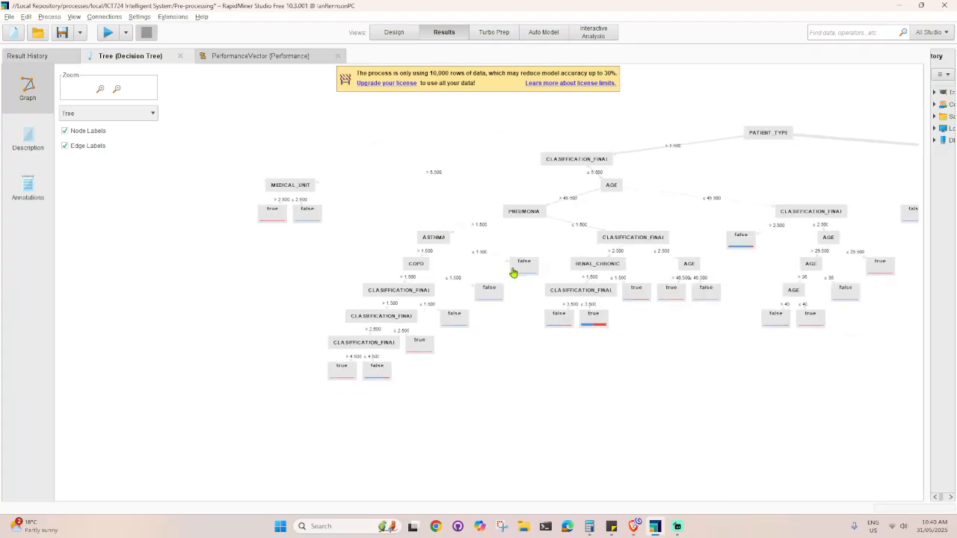
scroll(512, 272, down, 3)
drag(721, 354, 556, 369)
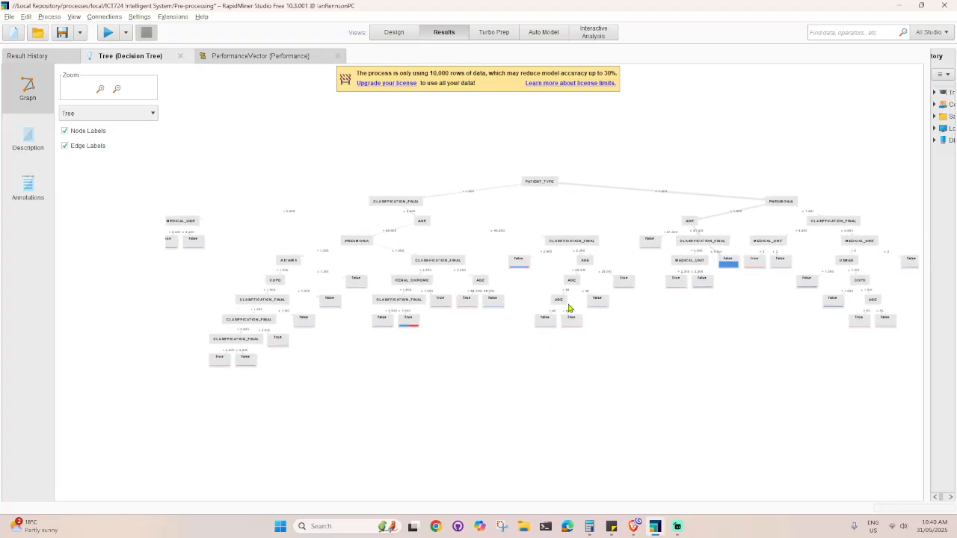
scroll(534, 261, up, 2)
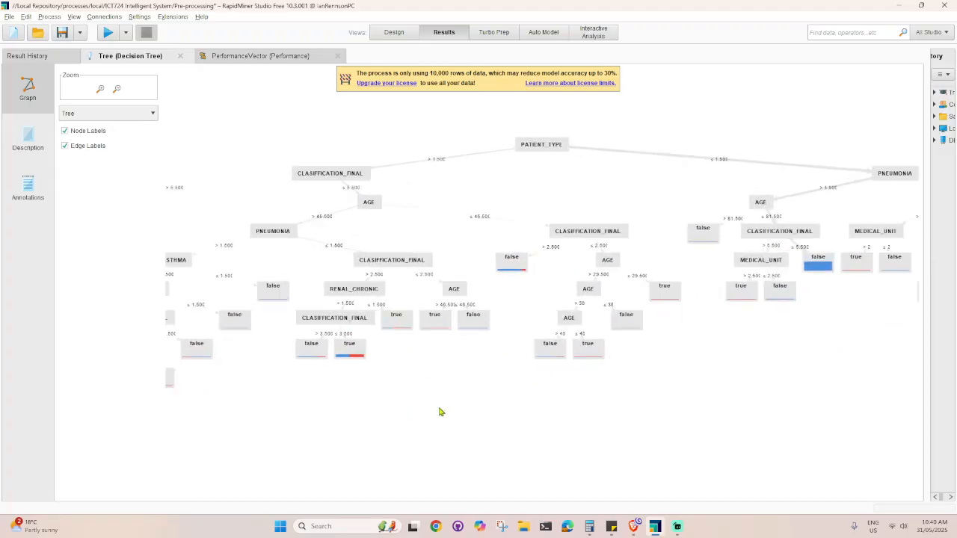
scroll(511, 382, down, 2)
drag(638, 411, 573, 389)
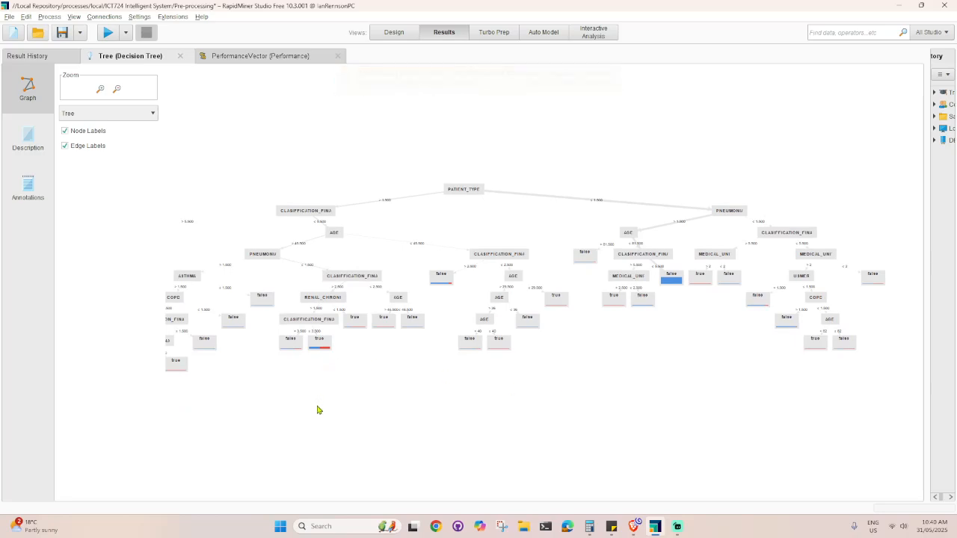
Step: Examine the decision tree's nodes and split conditions from the PATIENT_TYPE root down to the deepest CLASIFFICATION_FINAL leaves
drag(317, 410, 454, 412)
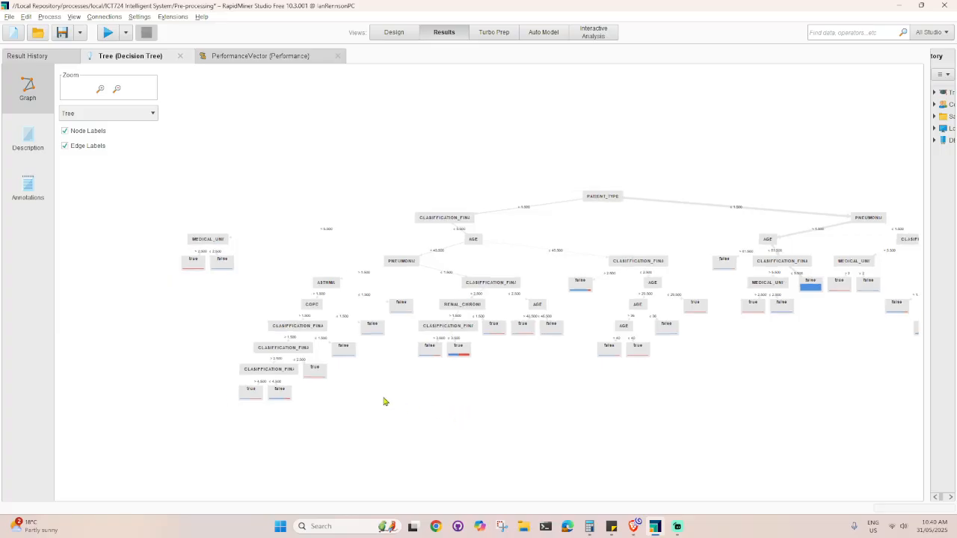
scroll(344, 400, up, 1)
drag(393, 430, 513, 421)
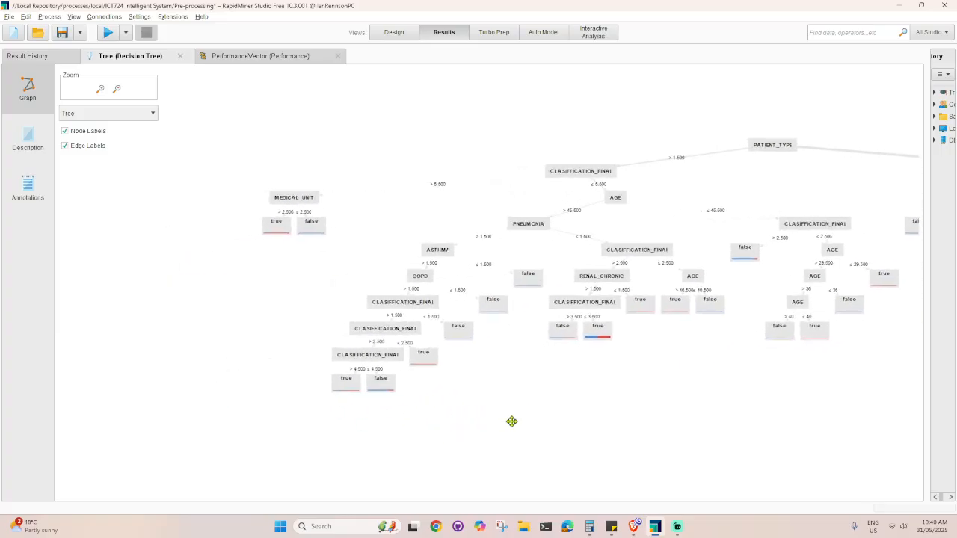
scroll(427, 408, up, 1)
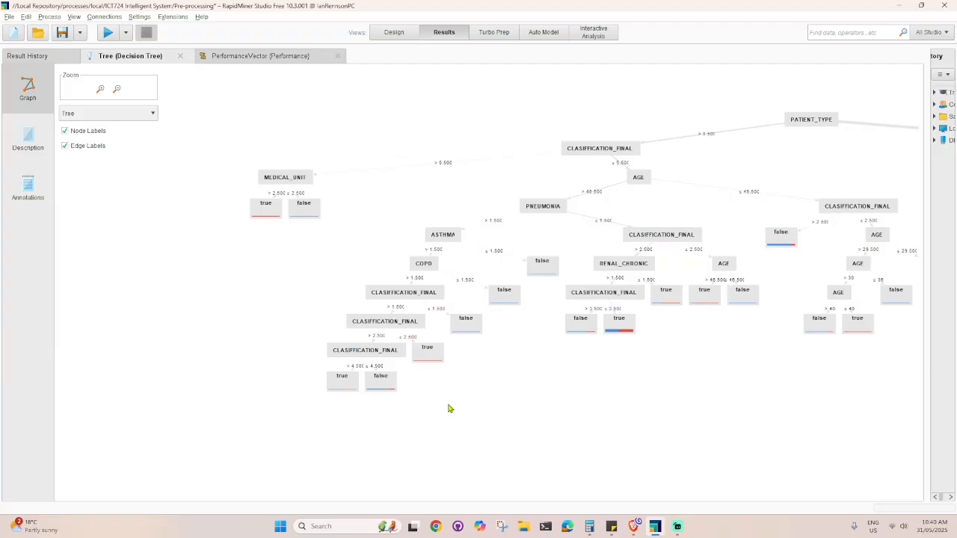
scroll(350, 379, up, 3)
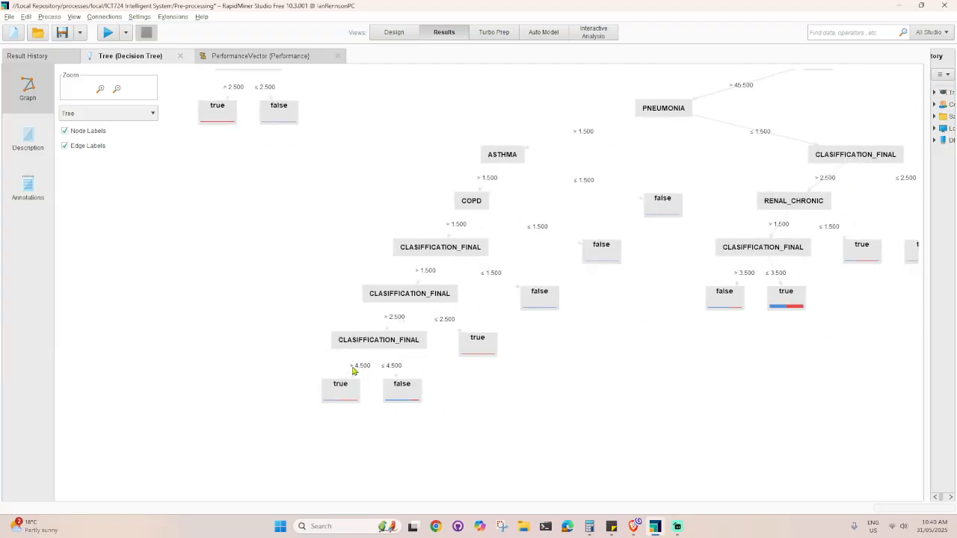
drag(614, 350, 498, 417)
scroll(498, 417, down, 4)
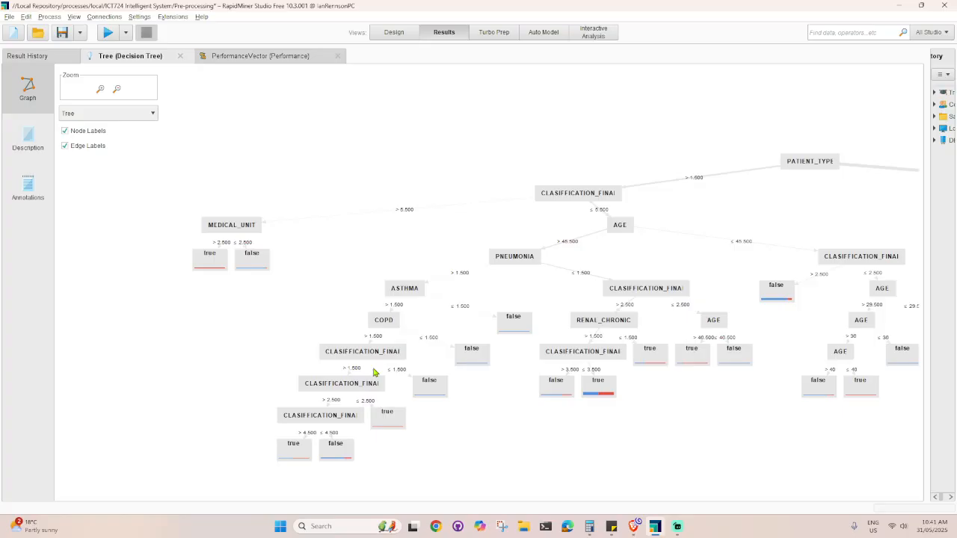
drag(652, 433, 357, 397)
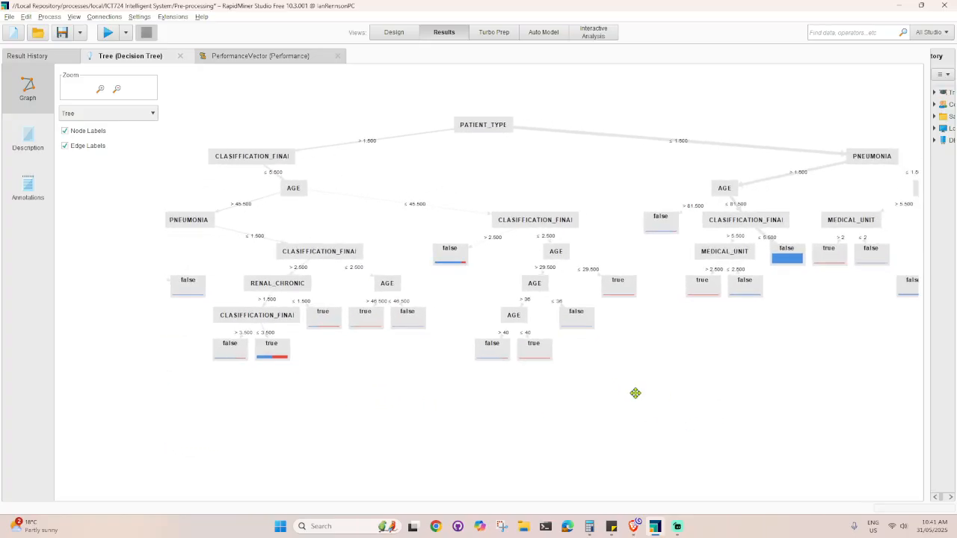
drag(634, 393, 747, 460)
scroll(526, 265, down, 2)
drag(423, 259, 561, 267)
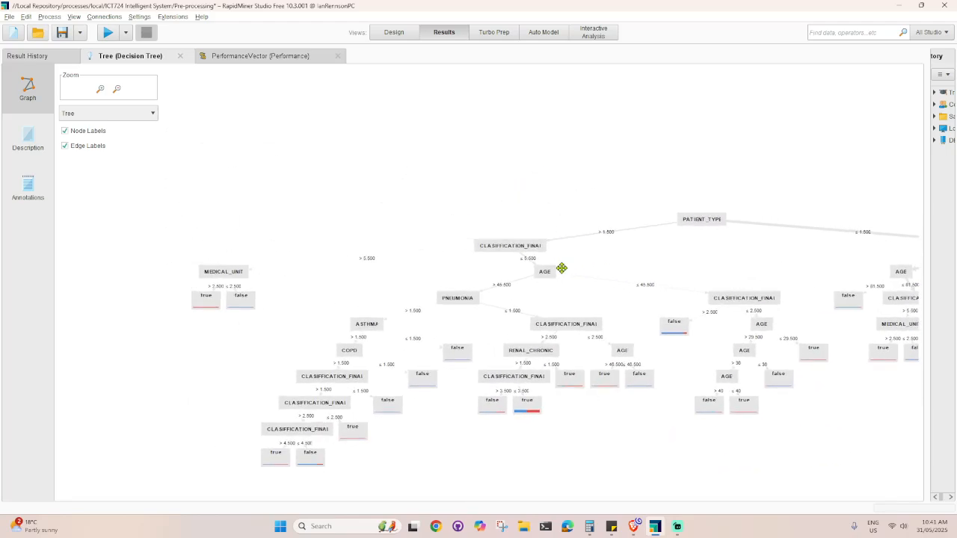
scroll(424, 289, down, 1)
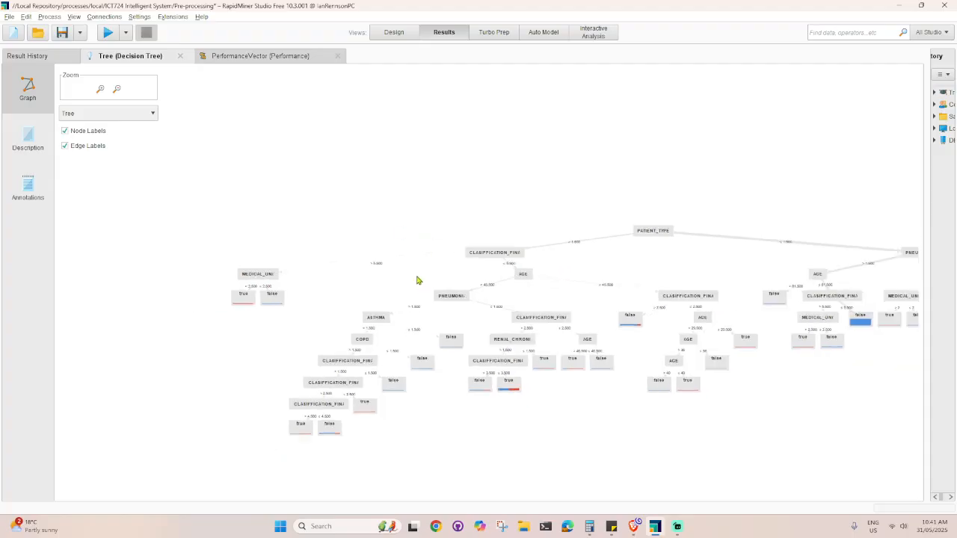
Step: Compare the tree and performance results with the Apply Model and Performance operators that deliver them in the process
click(261, 57)
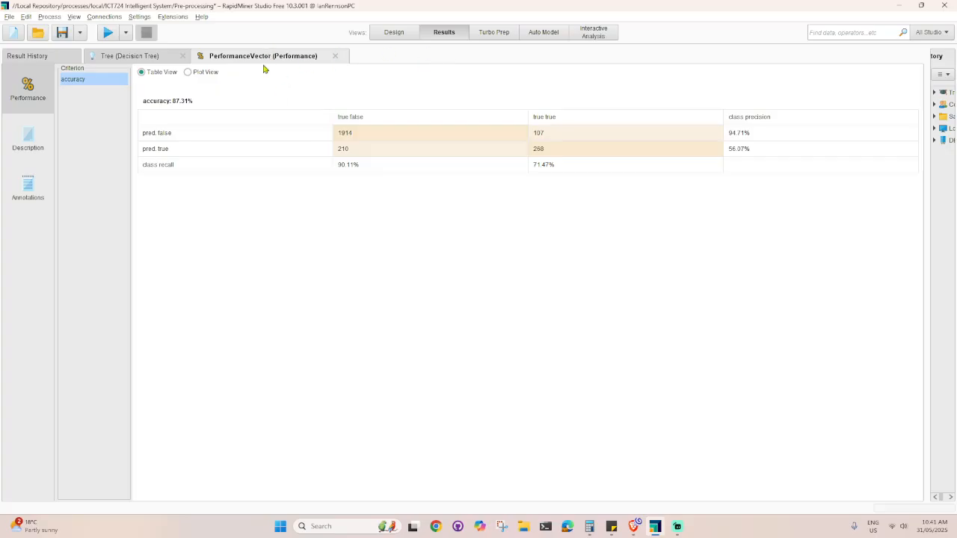
click(398, 34)
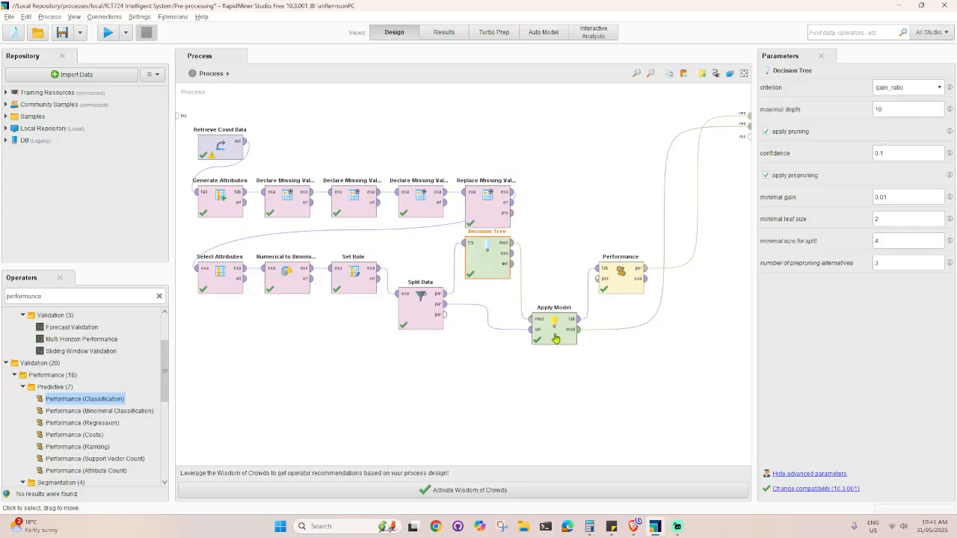
click(444, 32)
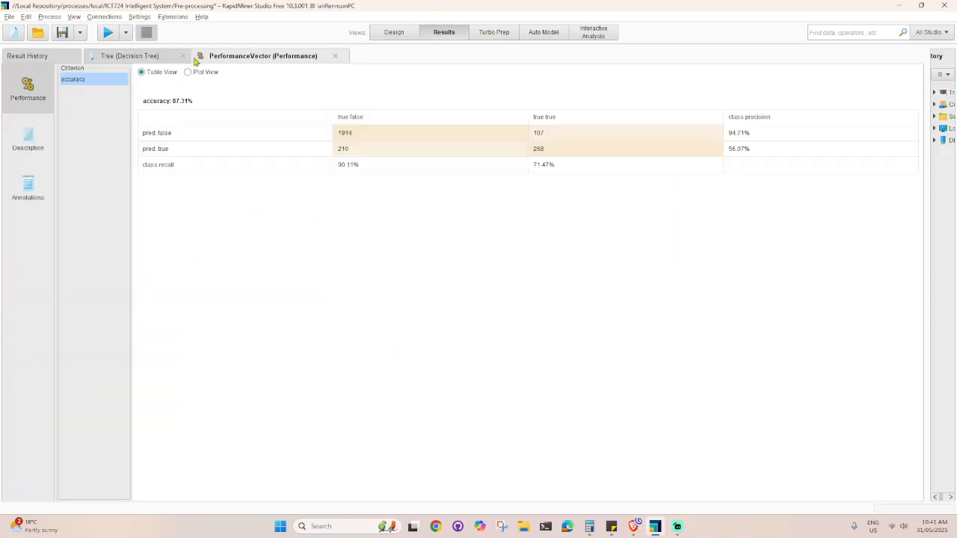
click(117, 58)
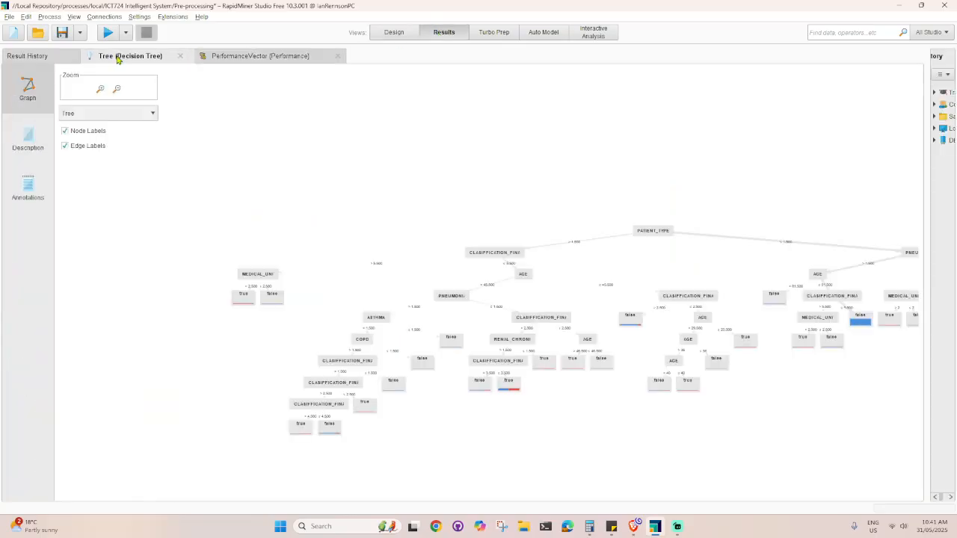
click(394, 32)
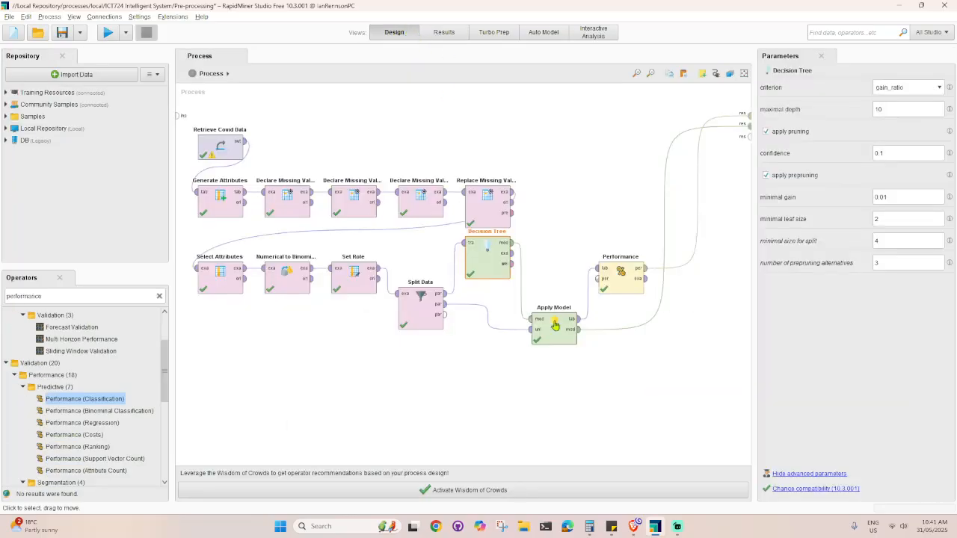
click(444, 33)
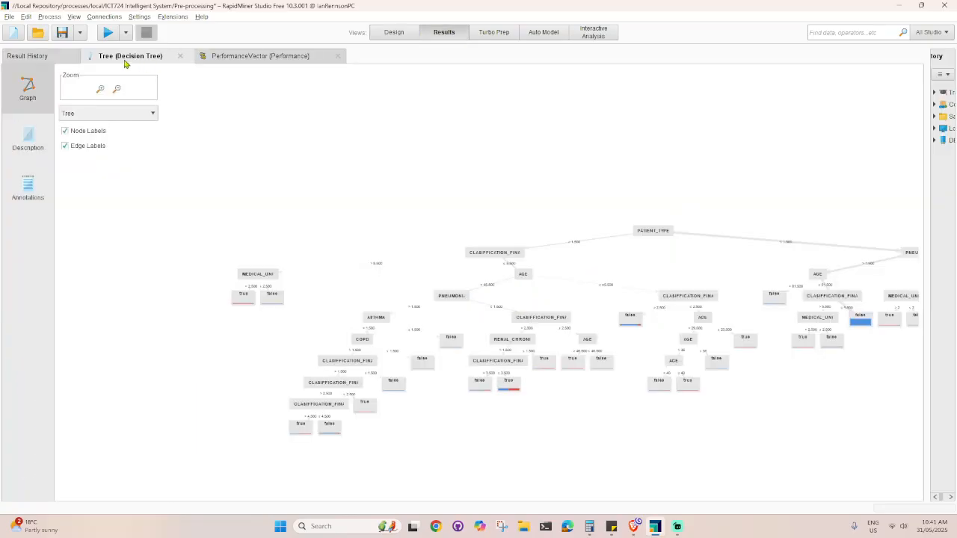
click(392, 32)
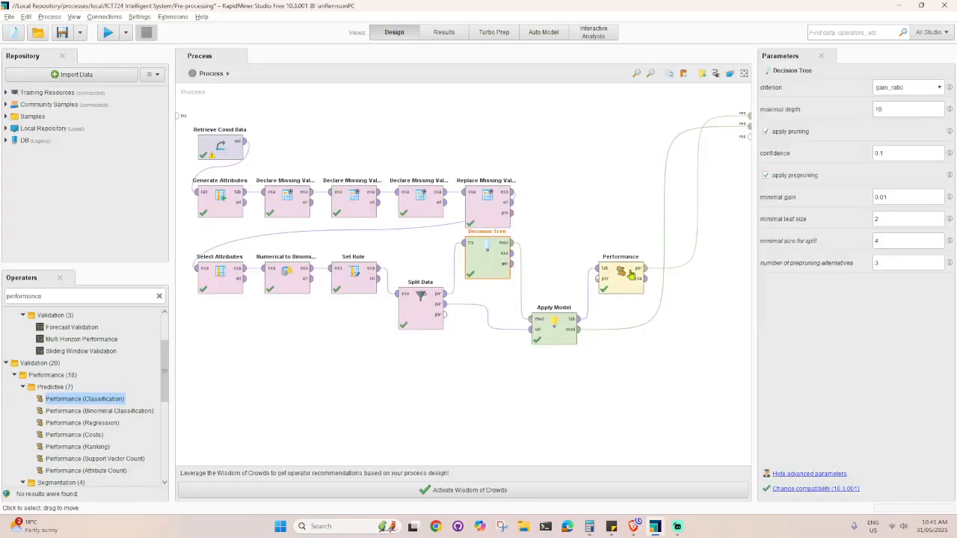
click(443, 32)
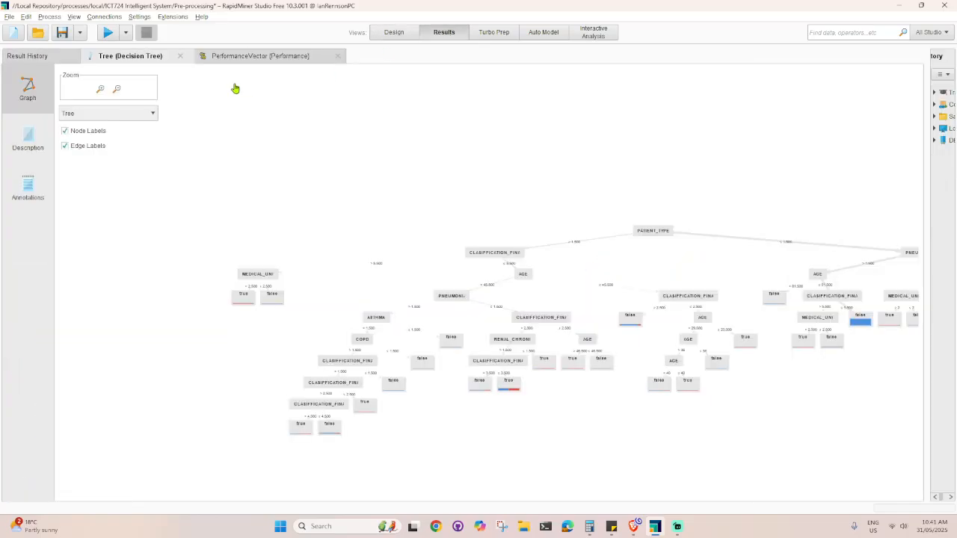
Step: Review the performance table and highlight the model's accuracy value
click(262, 58)
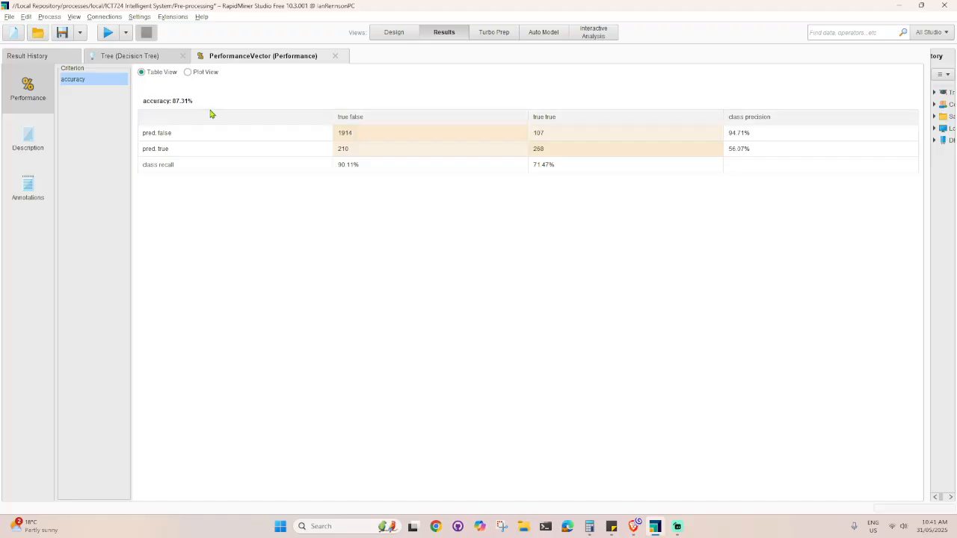
drag(196, 102, 170, 105)
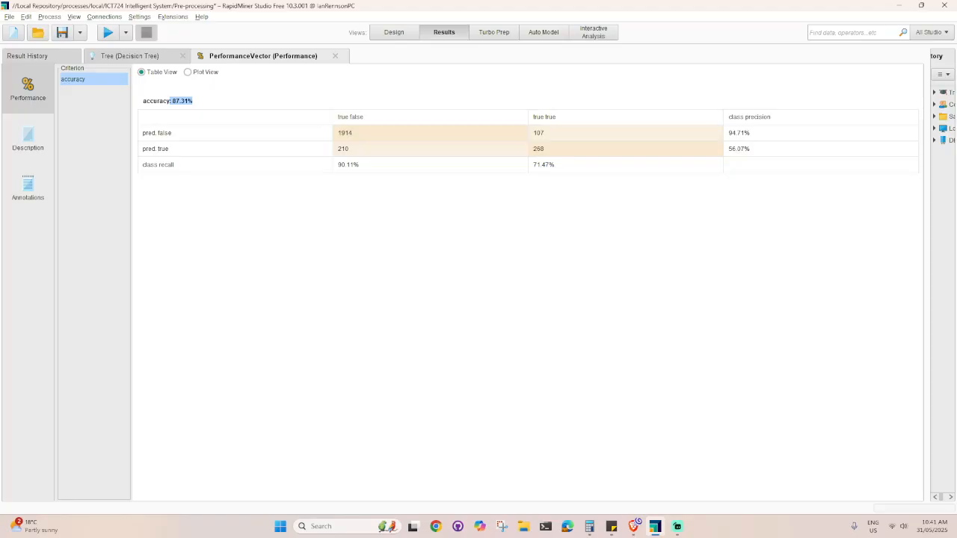
key(alt+Tab)
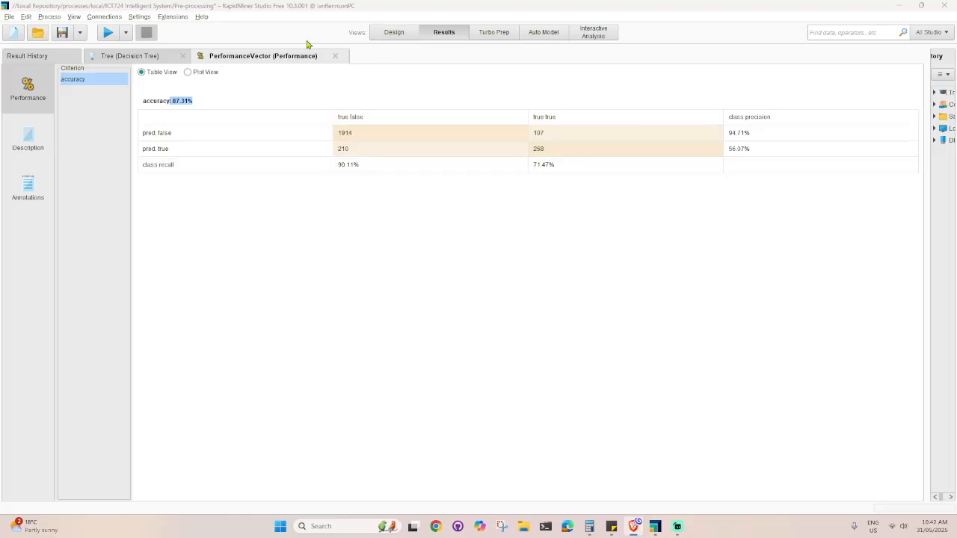
Step: Return to the decision tree graph and inspect its leaf nodes and the branches on both sides of PATIENT_TYPE
click(129, 55)
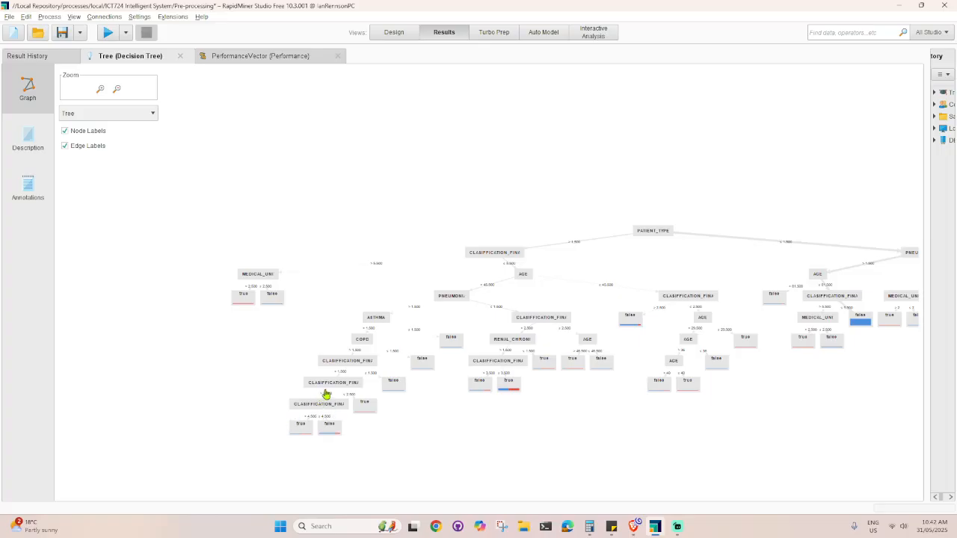
scroll(352, 383, up, 1)
scroll(353, 383, up, 1)
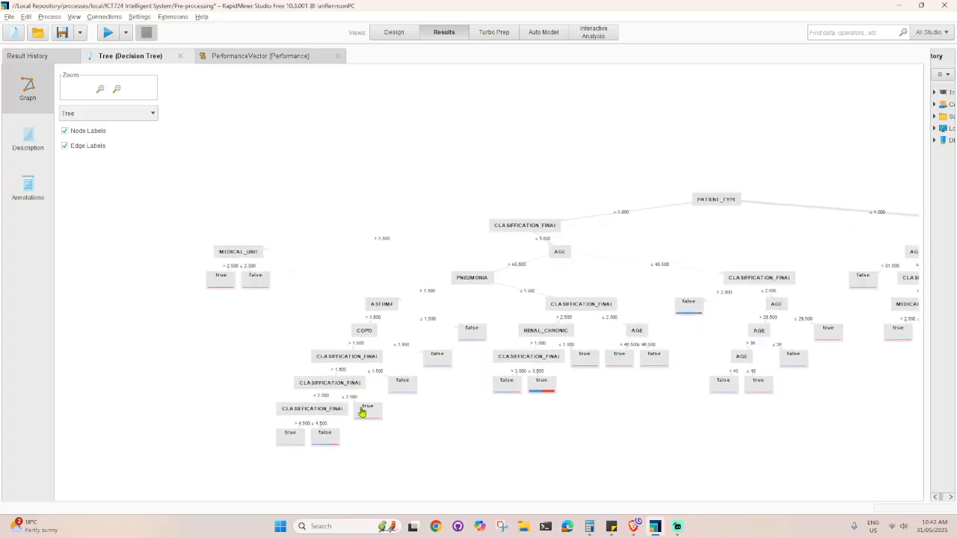
mouse_move(362, 412)
scroll(685, 291, down, 1)
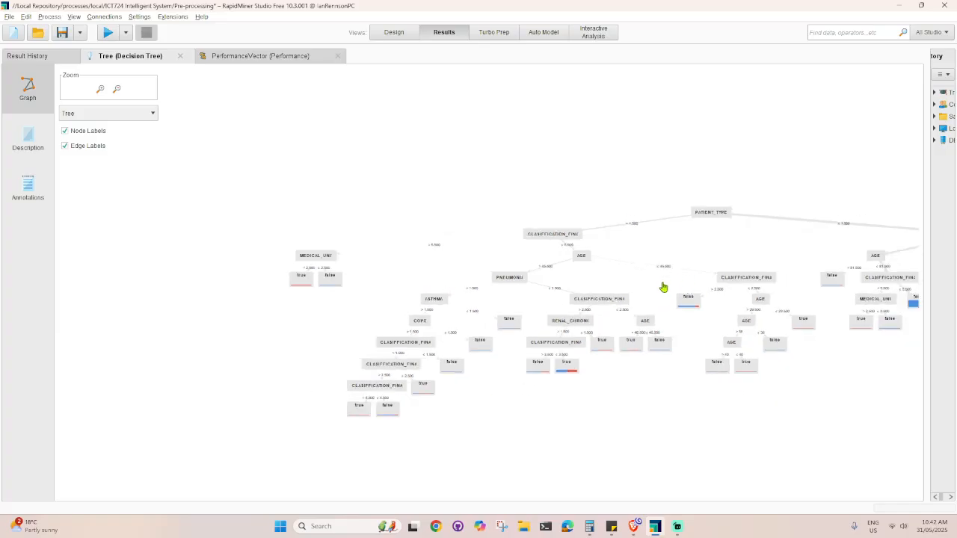
drag(656, 281, 511, 289)
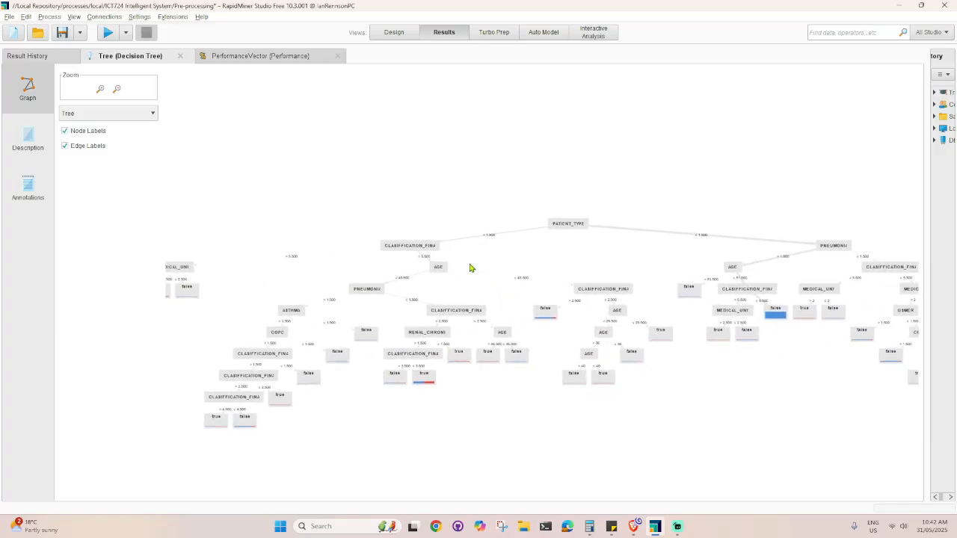
Step: Return to the process design and set the Decision Tree operator's criterion to gini_index
click(258, 57)
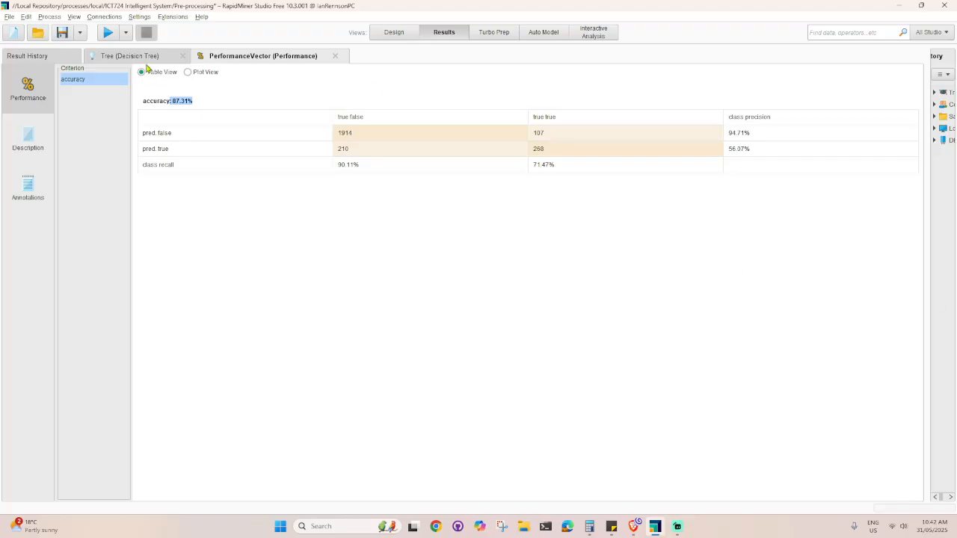
click(394, 34)
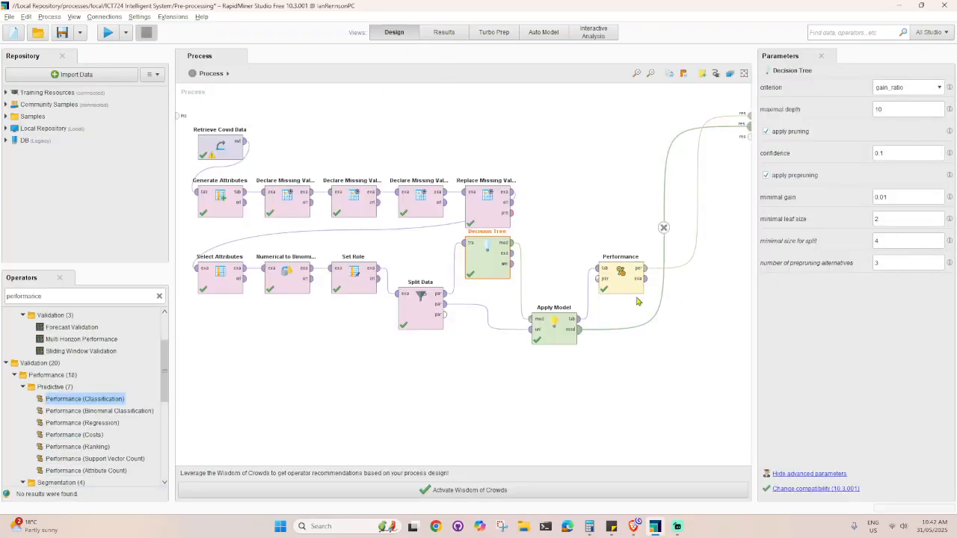
click(907, 90)
click(907, 91)
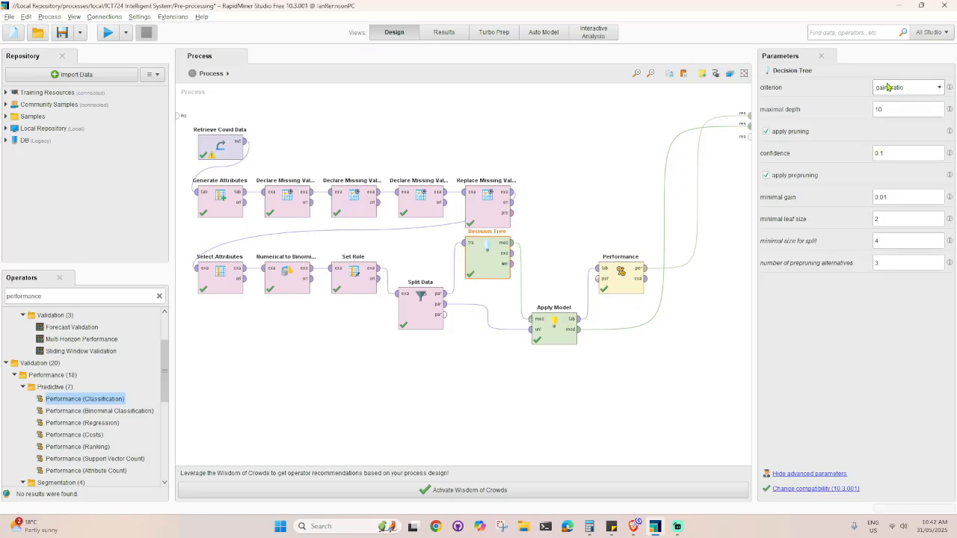
click(909, 89)
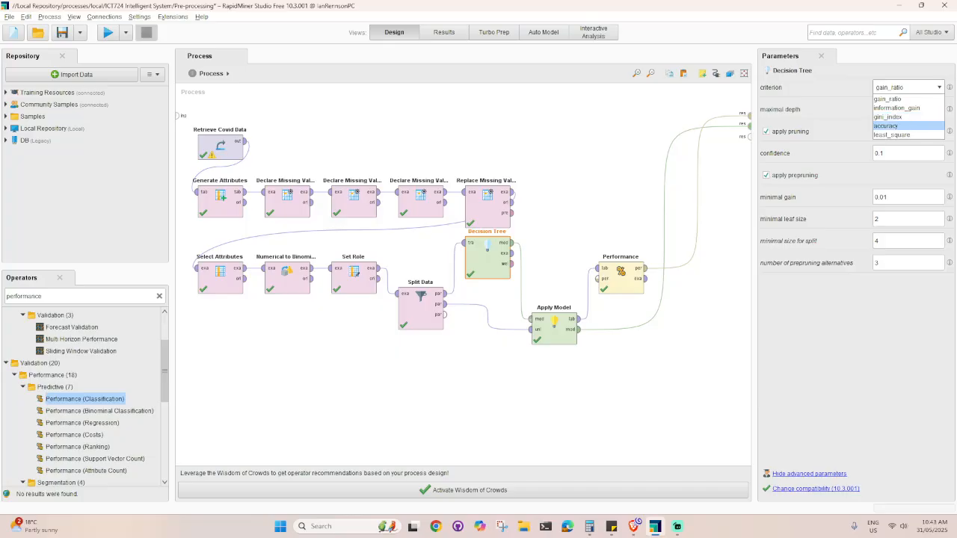
click(899, 117)
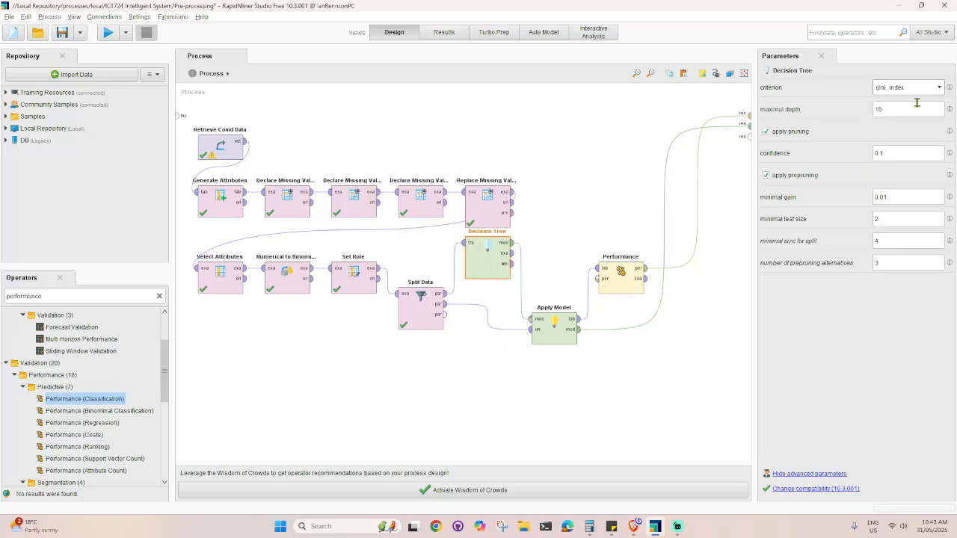
Step: Run the process with the new criterion and check the accuracy in the performance results
click(108, 34)
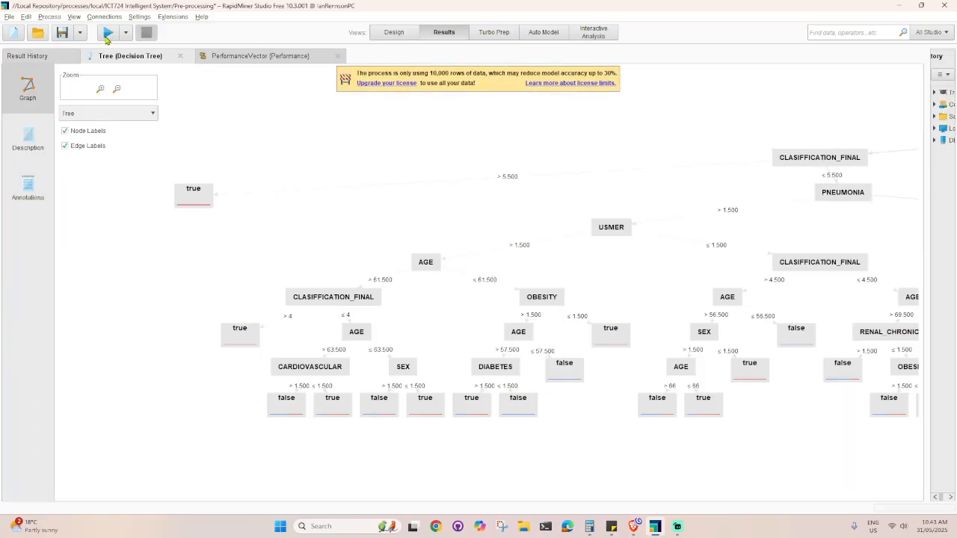
click(295, 57)
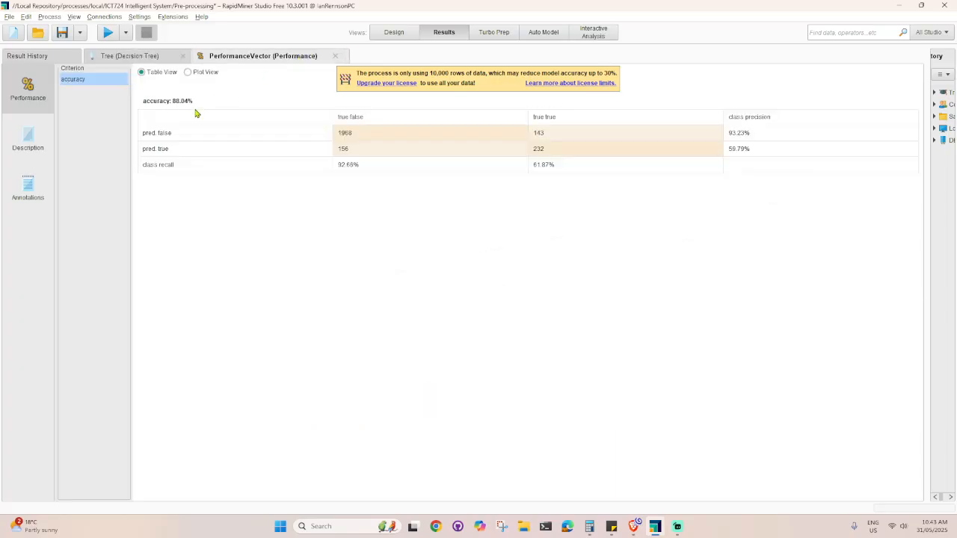
drag(193, 102, 176, 103)
Step: Review Decision Tree's criterion options, keep gini_index, and rerun the process to view its performance table
click(384, 36)
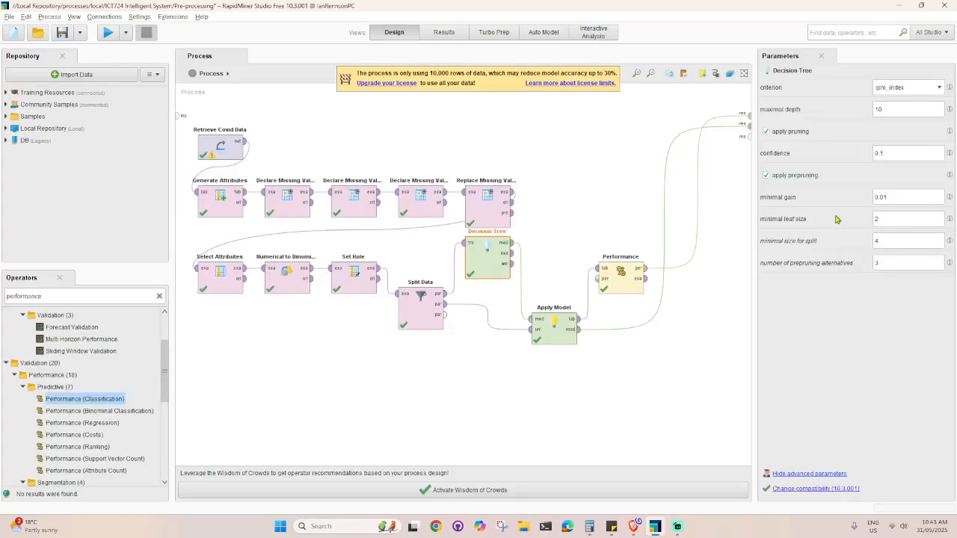
click(900, 89)
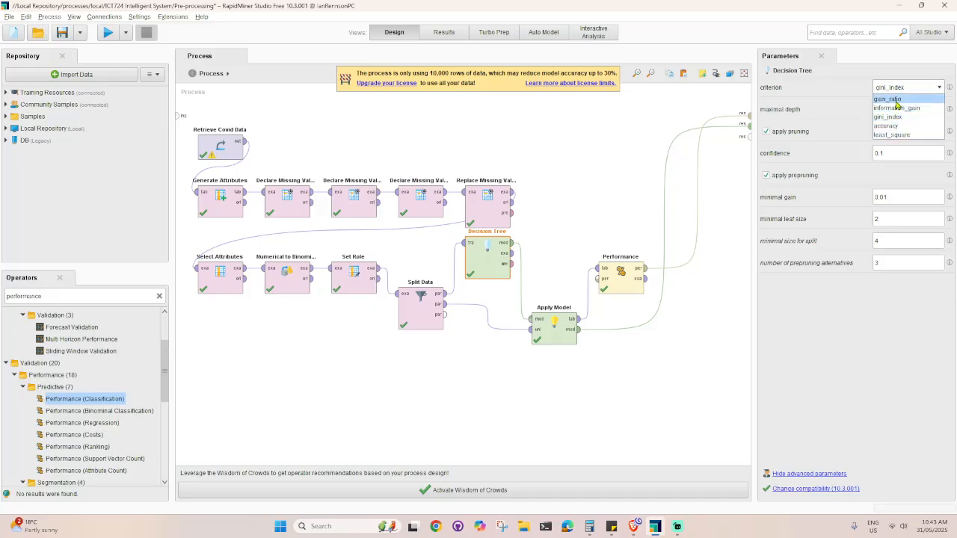
click(894, 222)
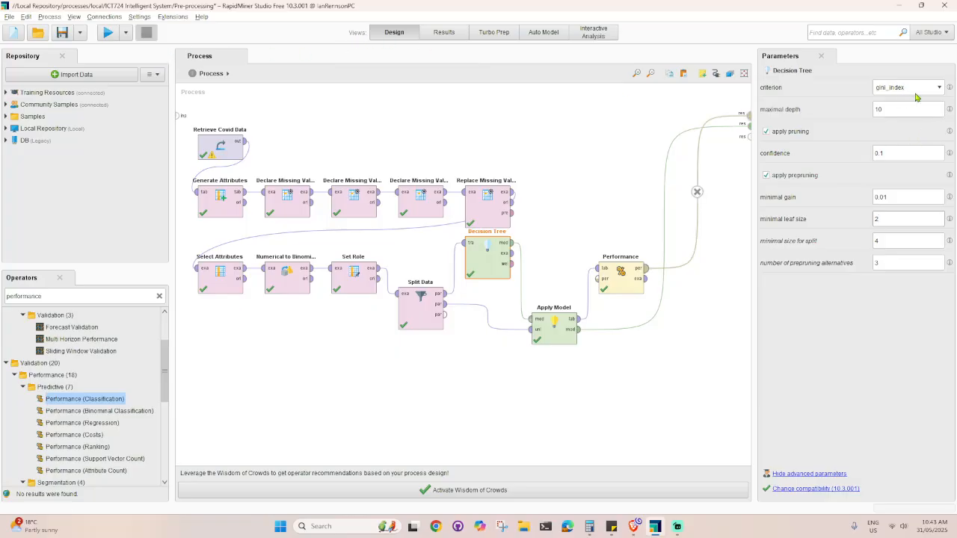
click(108, 32)
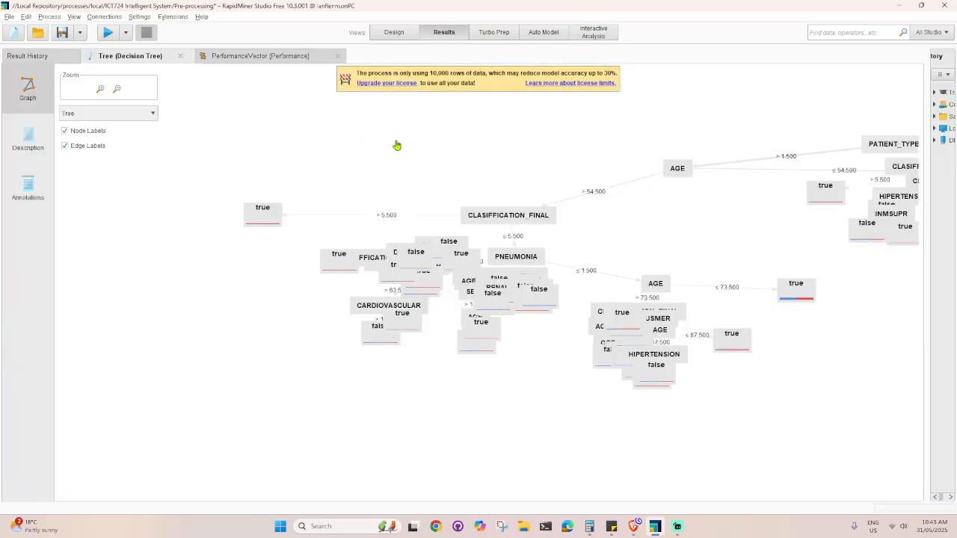
click(267, 58)
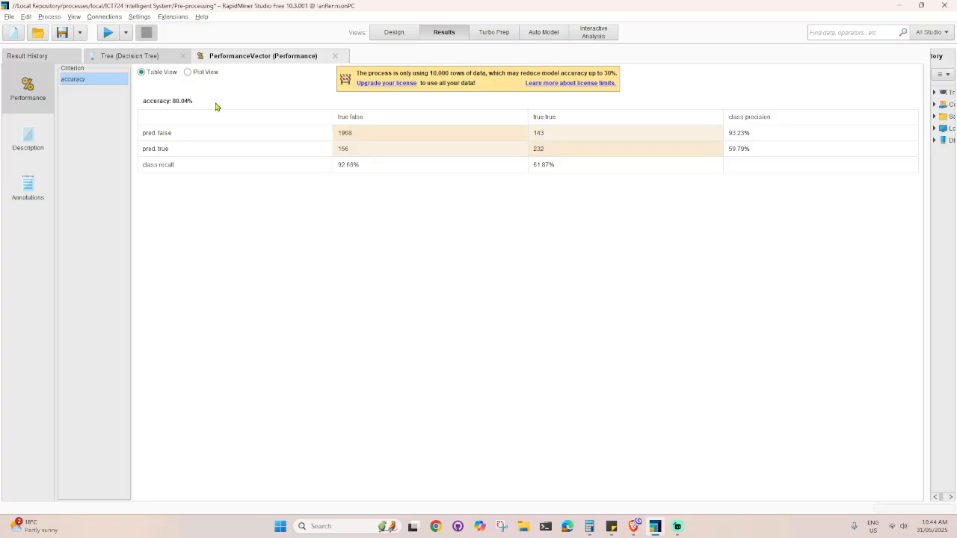
Step: Examine the overall accuracy and the class precision of the pred. false and pred. true rows in the performance table
drag(141, 102, 201, 102)
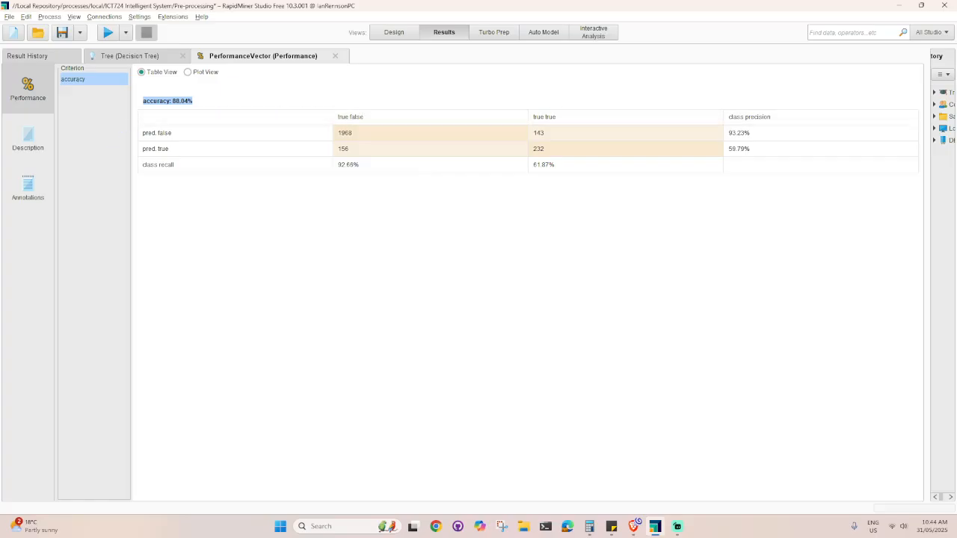
key(alt+Tab)
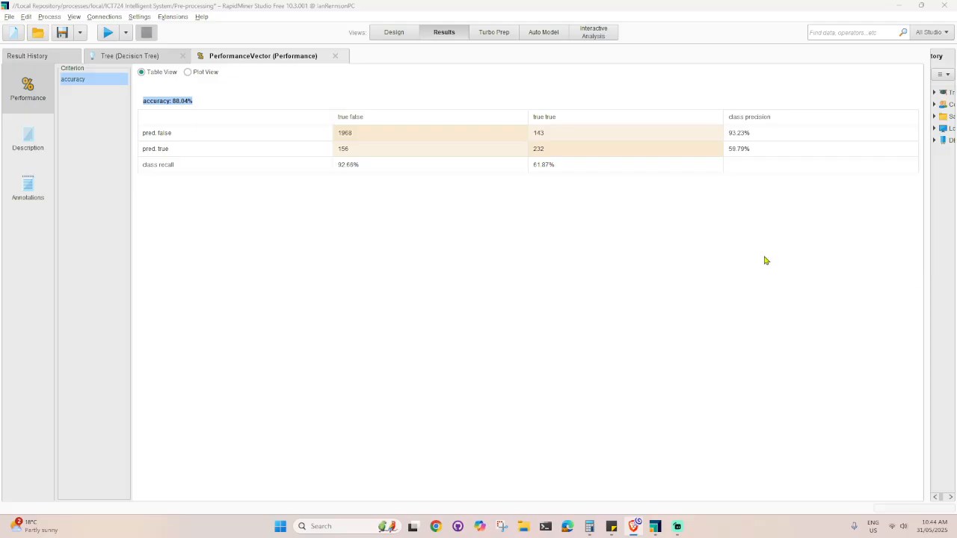
click(483, 178)
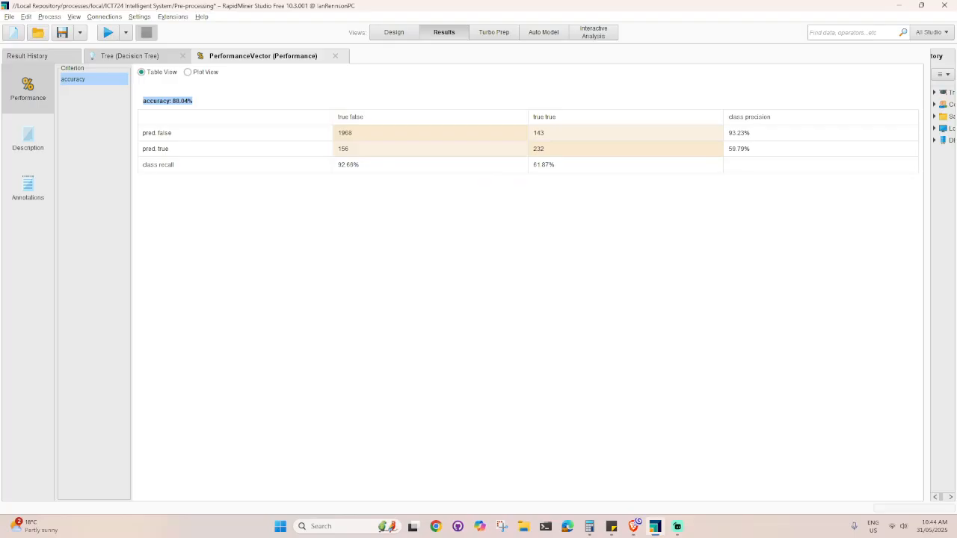
click(740, 135)
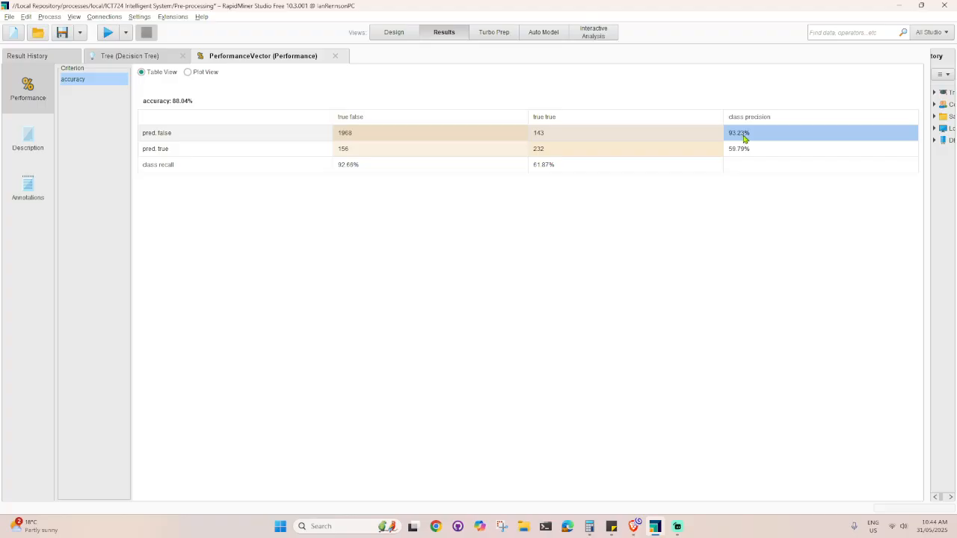
click(744, 149)
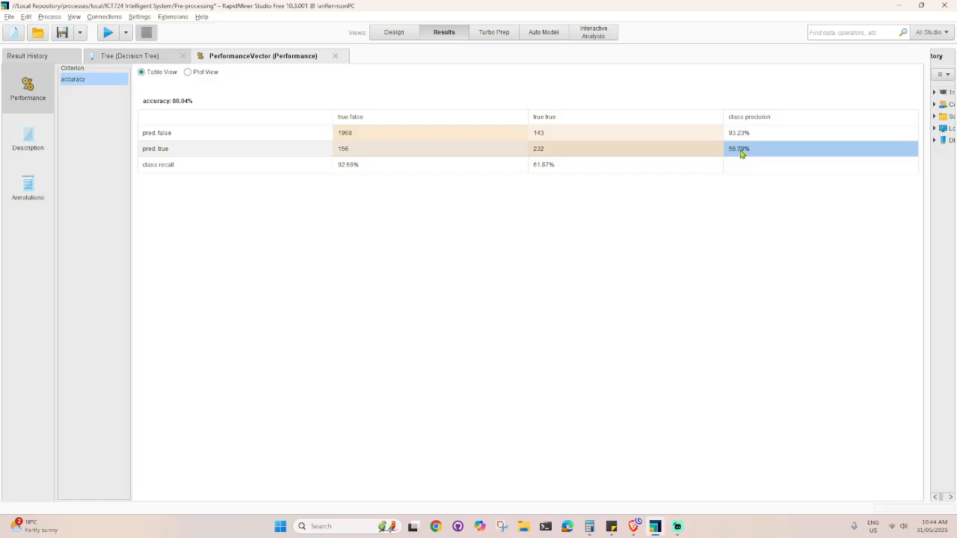
Step: Examine the class recall values for the true true and true false columns
drag(741, 154, 554, 167)
click(533, 169)
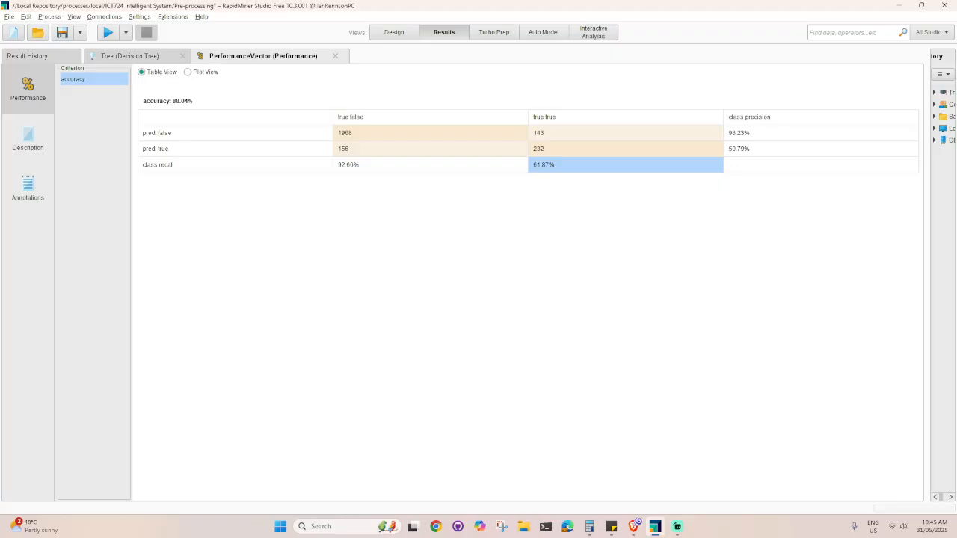
key(alt+Tab)
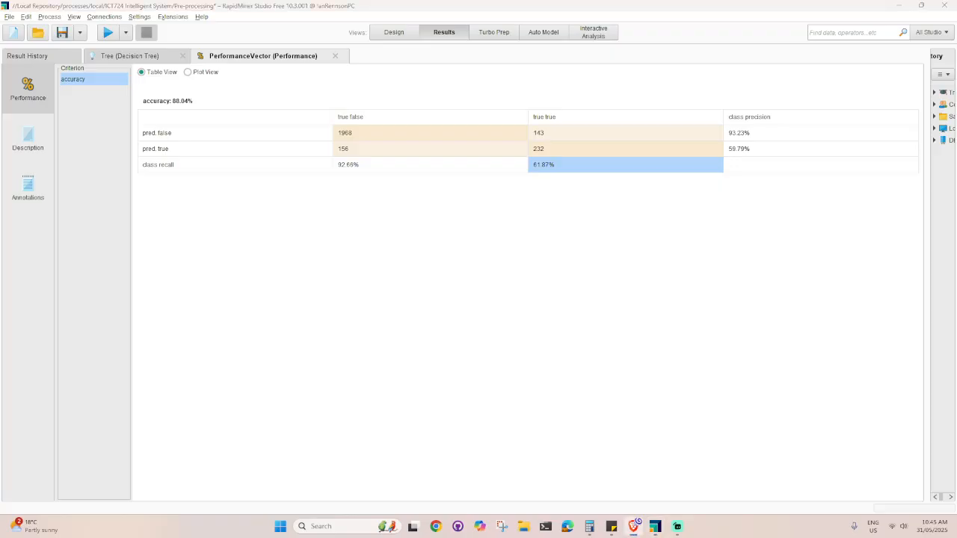
click(533, 172)
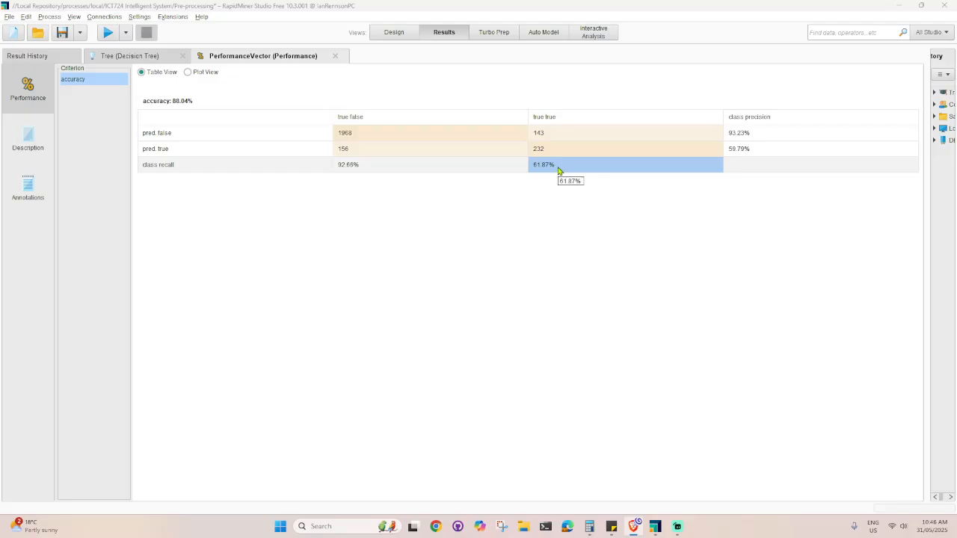
click(533, 167)
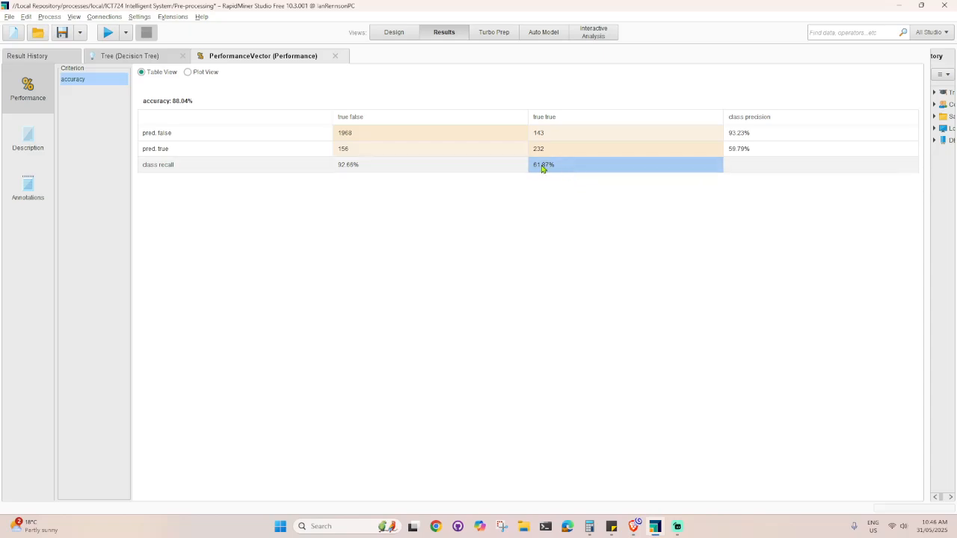
click(377, 170)
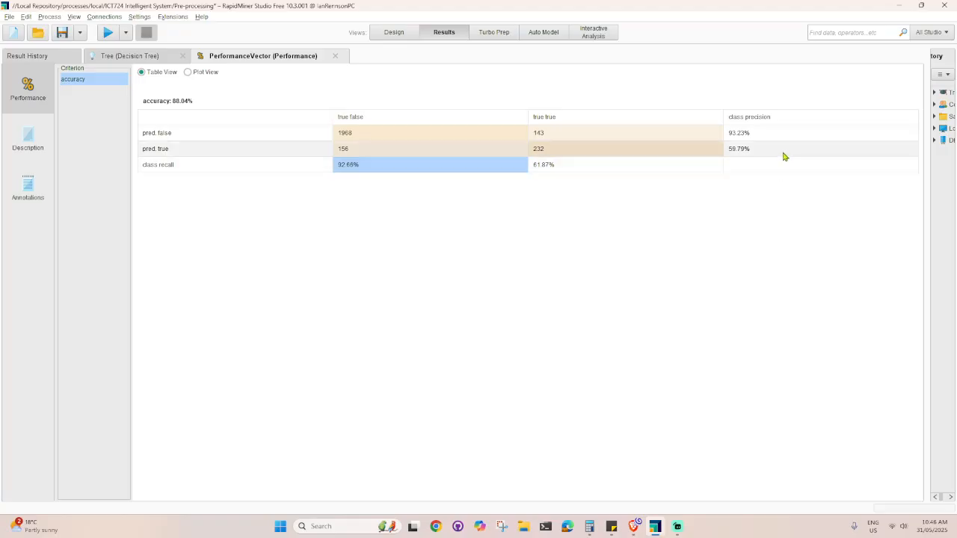
Step: Examine the class precision of the pred. false row together with its true false count
click(812, 122)
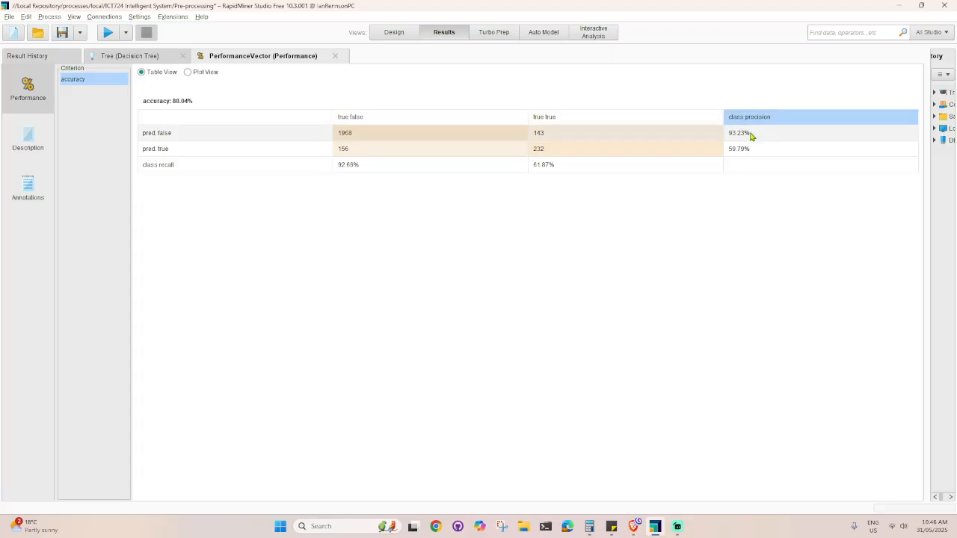
click(748, 134)
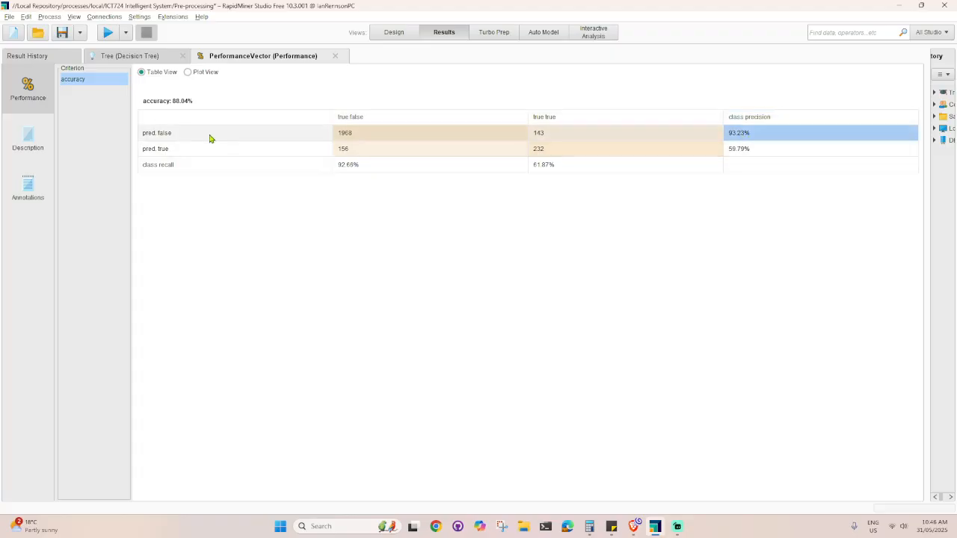
click(174, 139)
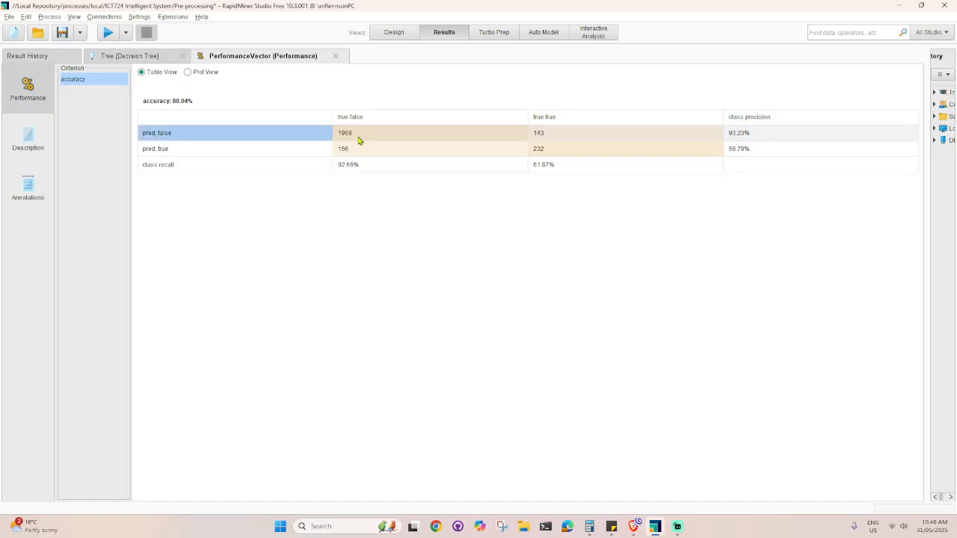
drag(359, 140, 330, 138)
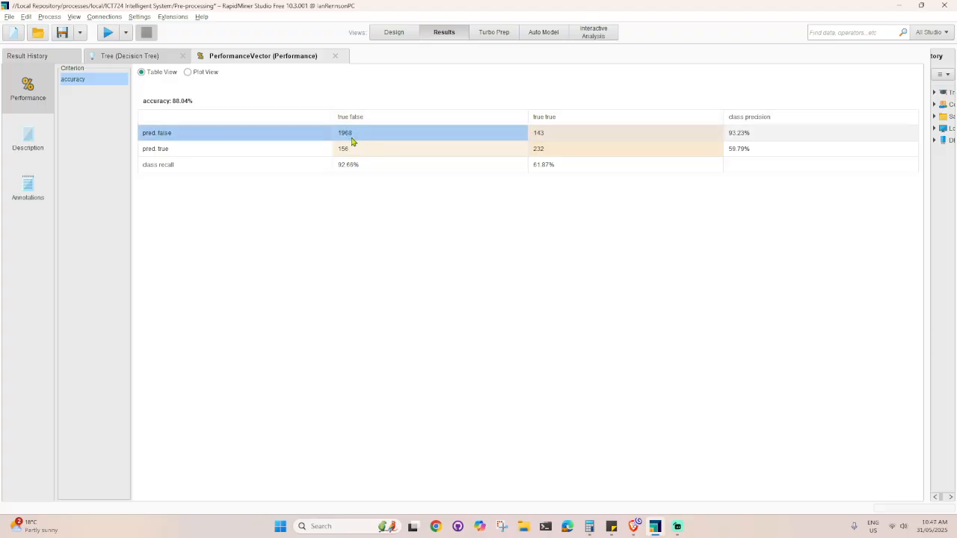
click(389, 141)
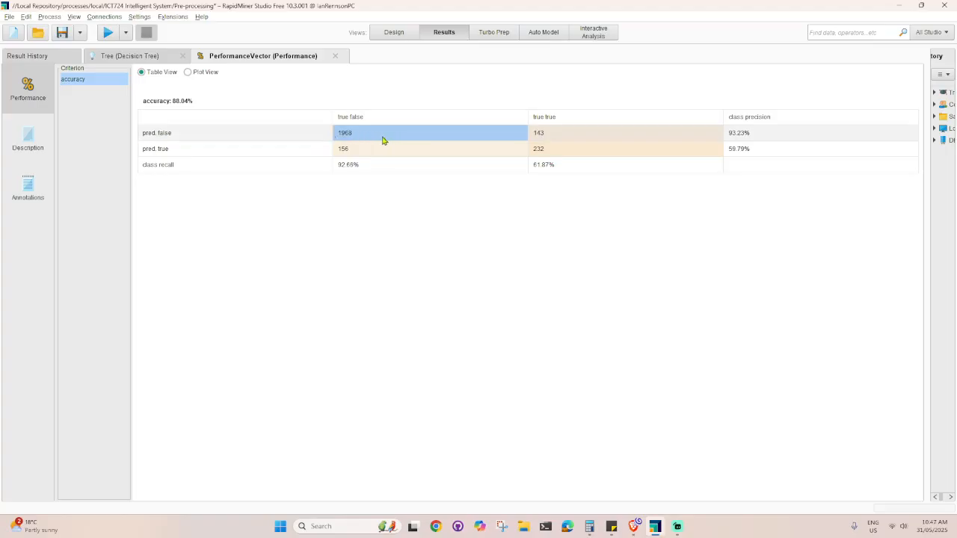
click(146, 139)
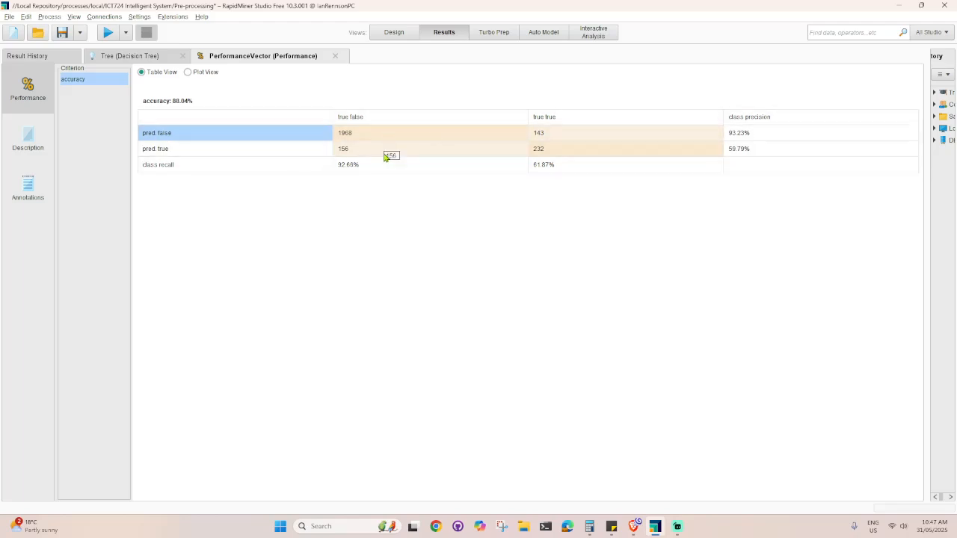
Step: Compare the correctly predicted true and false counts, and relate the pred. false counts to that row's class precision
click(186, 149)
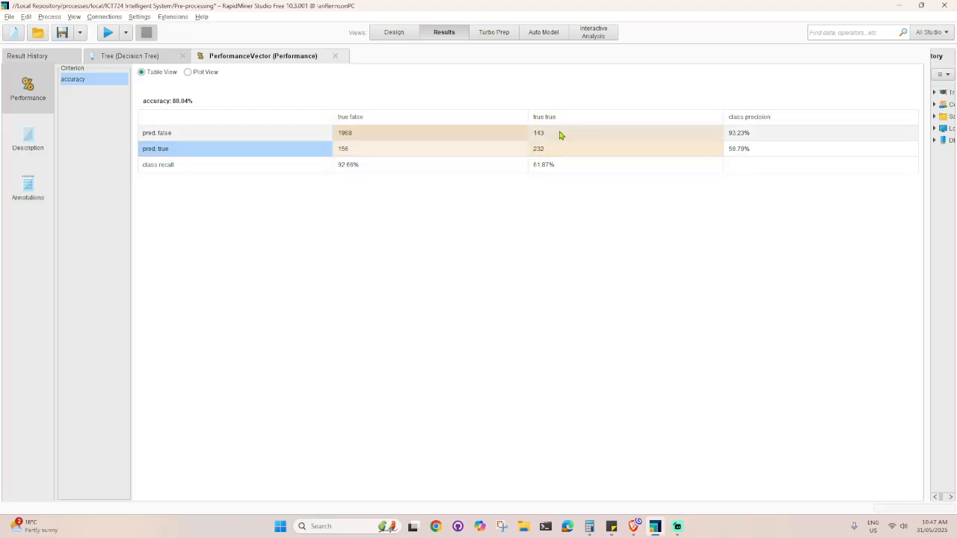
click(546, 154)
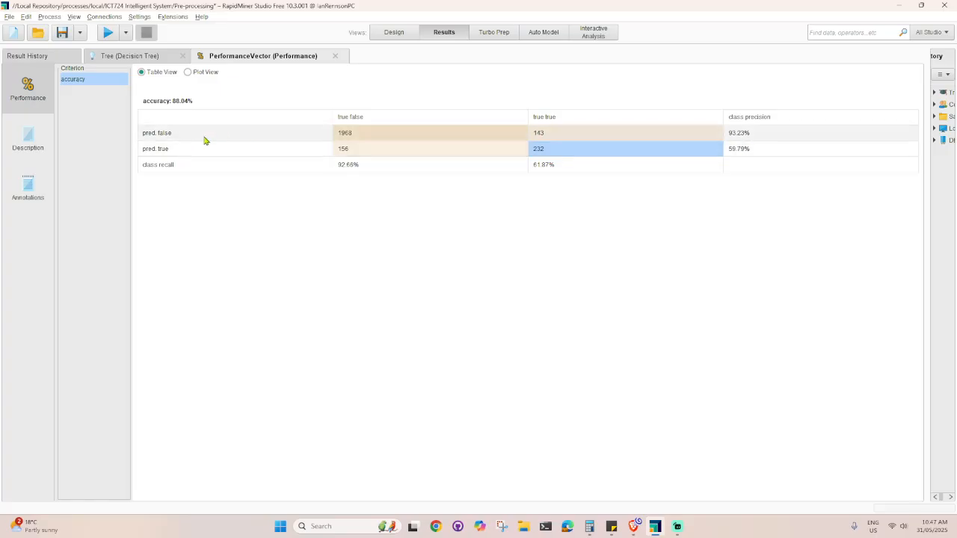
click(159, 140)
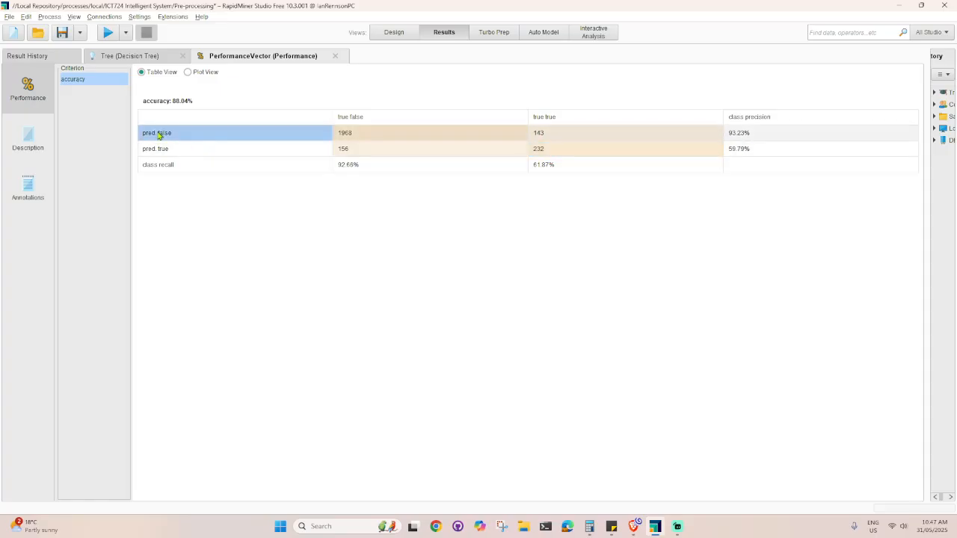
click(354, 138)
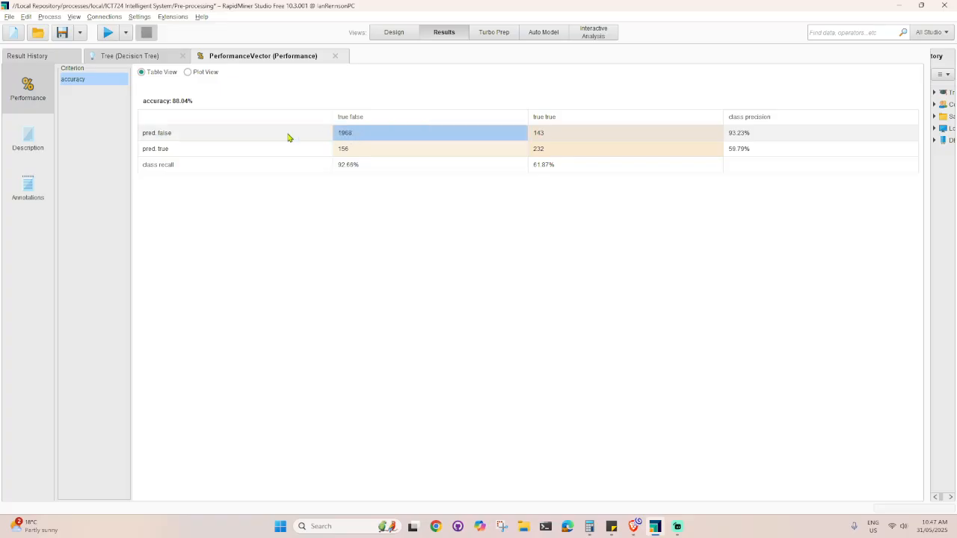
click(157, 139)
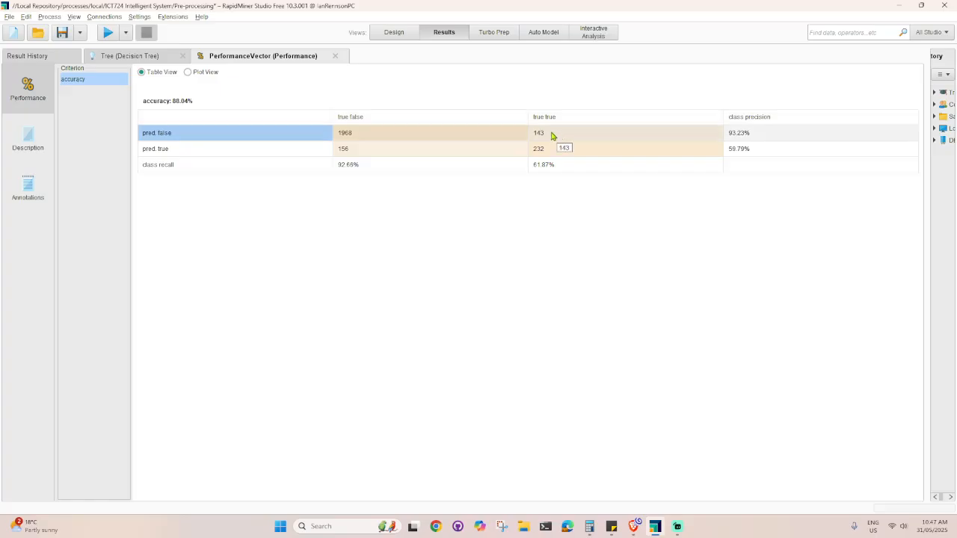
click(752, 135)
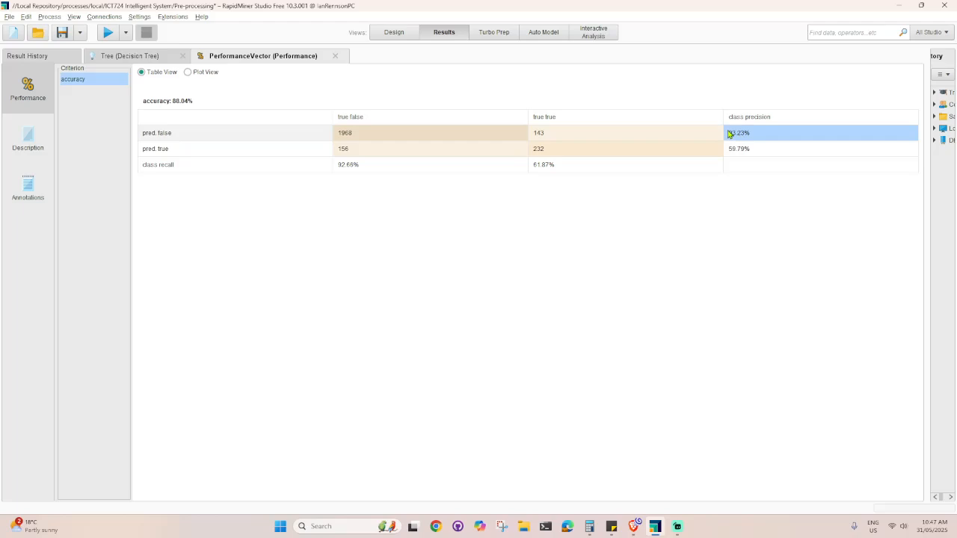
Step: Examine the pred. true row's true true count and its class precision
click(235, 152)
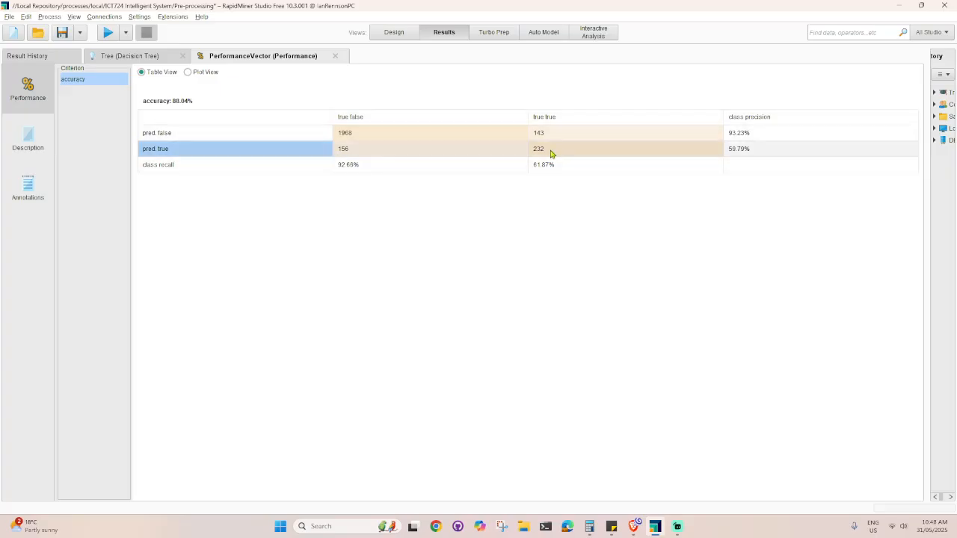
click(524, 153)
drag(526, 154, 535, 152)
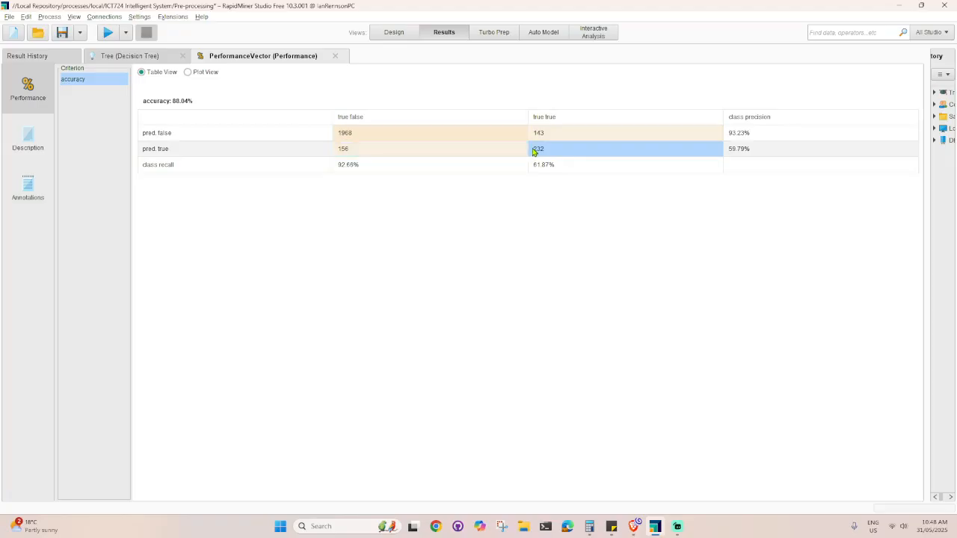
drag(750, 149, 731, 152)
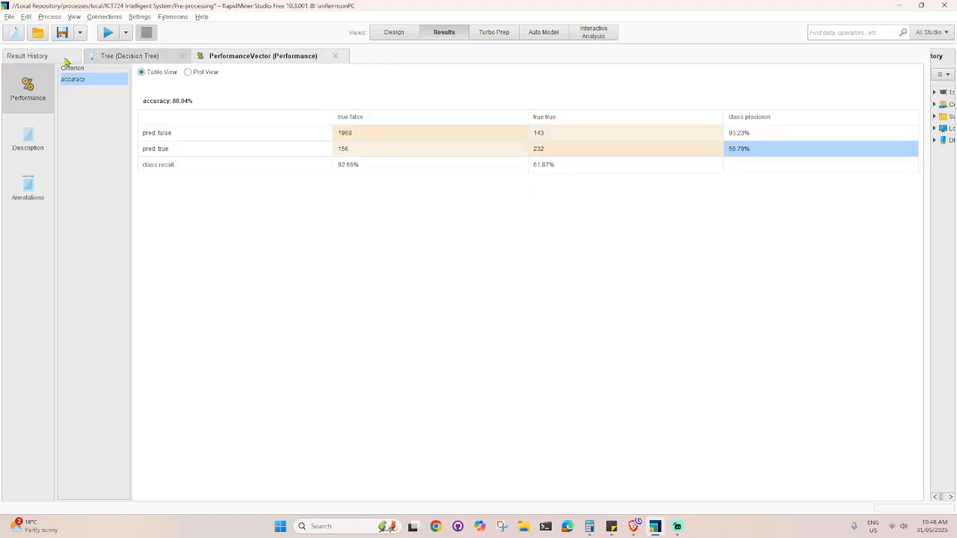
Step: Check the decision tree graph again and return to the process design
click(152, 60)
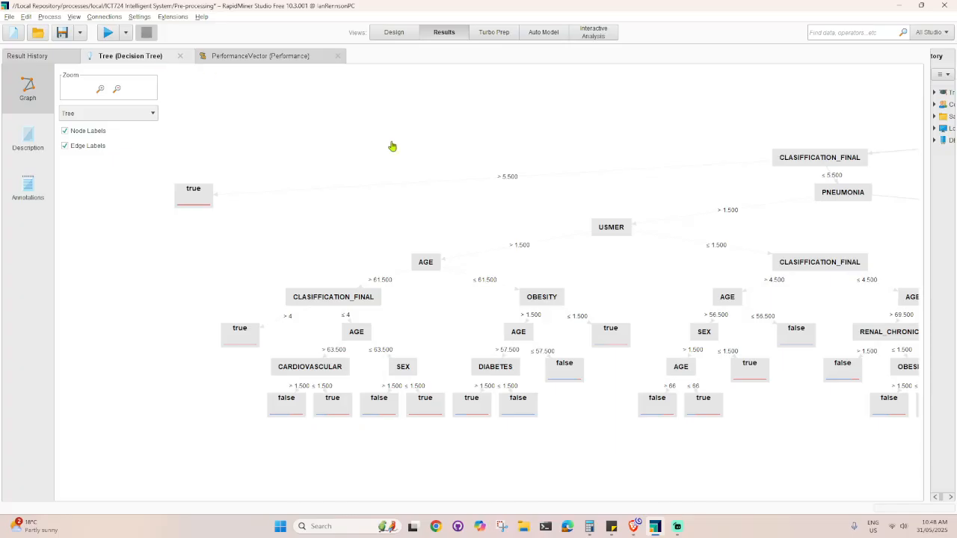
click(391, 33)
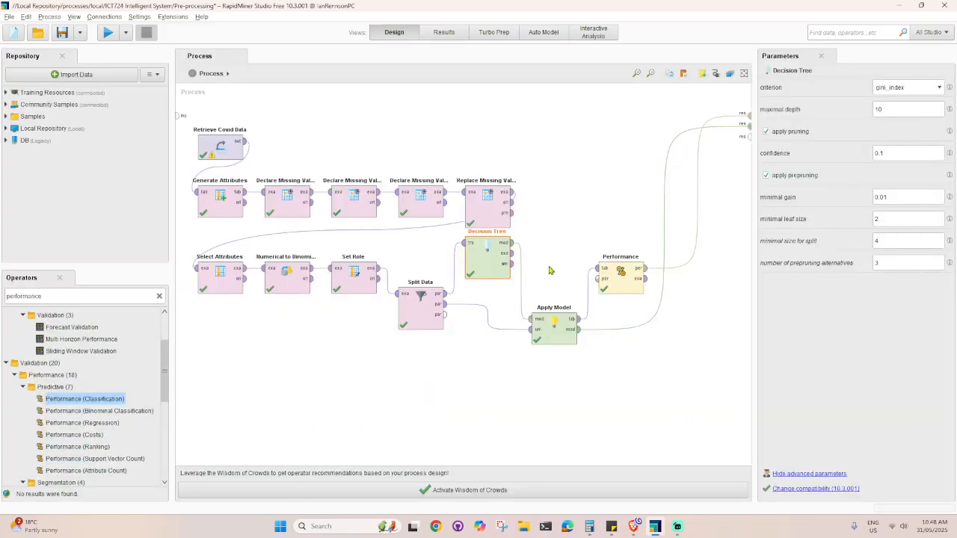